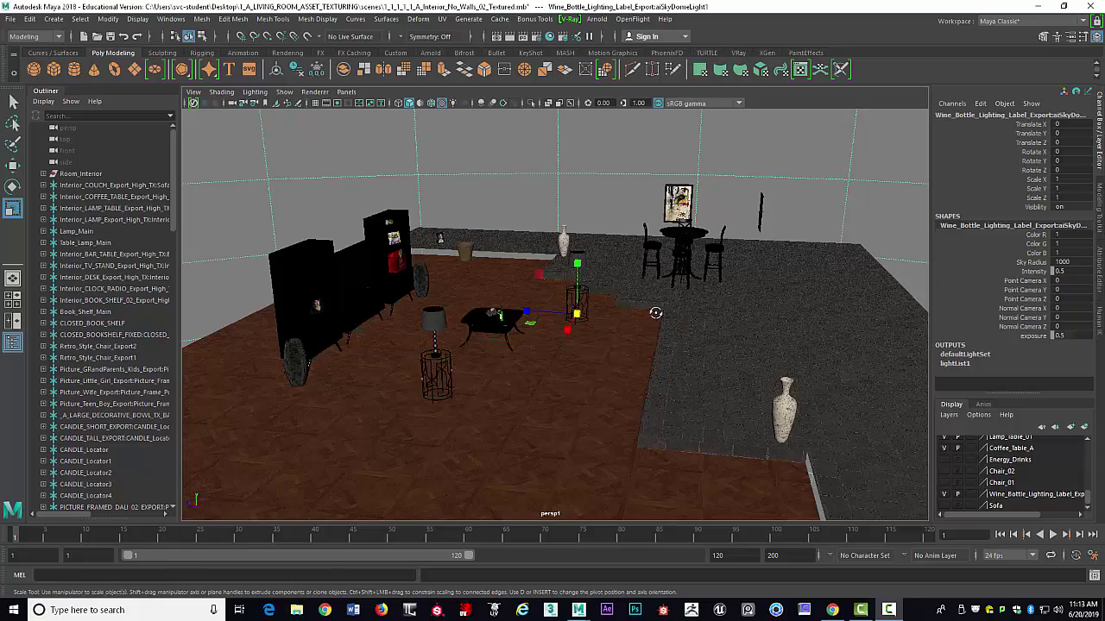
Orbit the perspective camera around the living room and select the Dali picture on the back wall
{"action": "scroll", "coordinate": [665, 313], "scroll_direction": "up", "scroll_amount": 4}
{"action": "left_click_drag", "start_coordinate": [654, 310], "coordinate": [745, 334], "text": "alt"}
{"action": "left_click_drag", "start_coordinate": [677, 337], "coordinate": [624, 322], "text": "alt"}
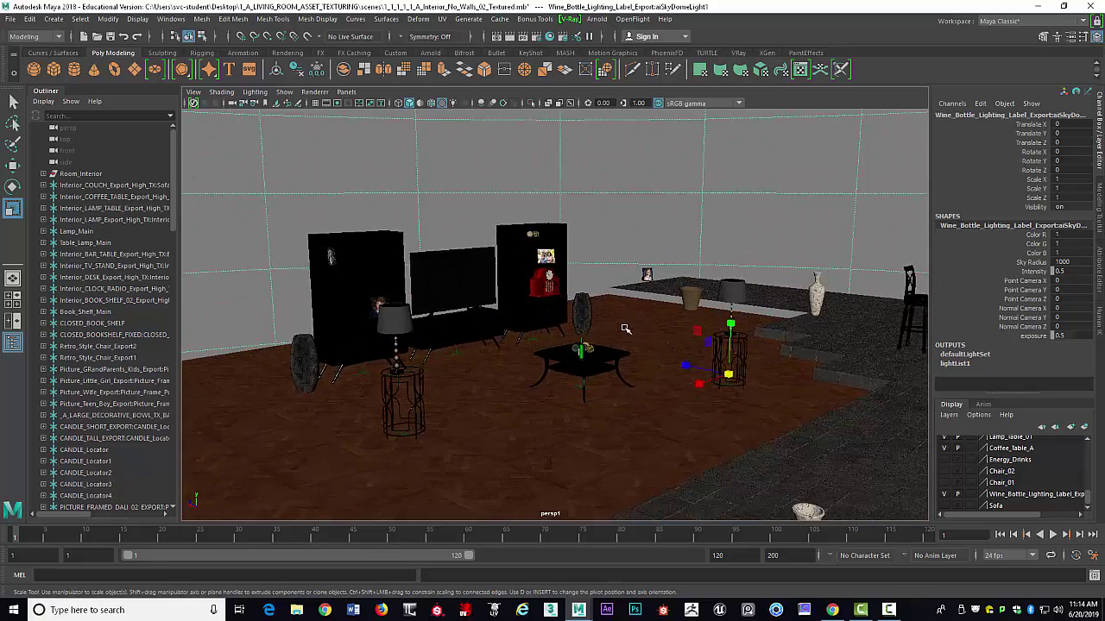
{"action": "scroll", "coordinate": [624, 322], "scroll_direction": "up", "scroll_amount": 5}
{"action": "left_click_drag", "start_coordinate": [728, 290], "coordinate": [524, 395], "text": "alt"}
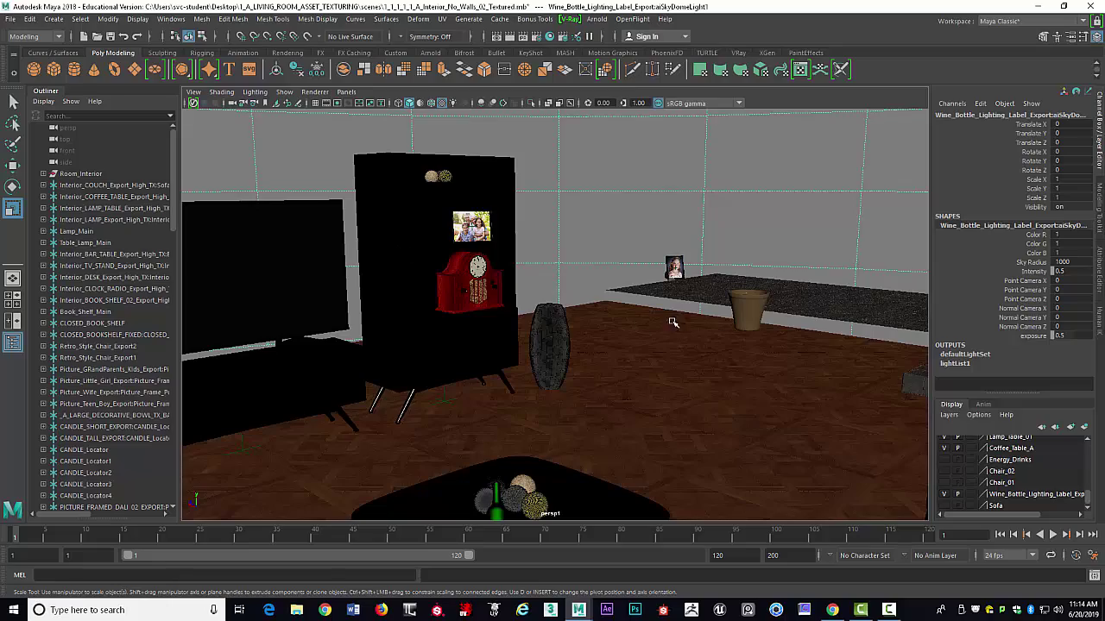
{"action": "left_click_drag", "start_coordinate": [668, 320], "coordinate": [682, 259], "text": "alt"}
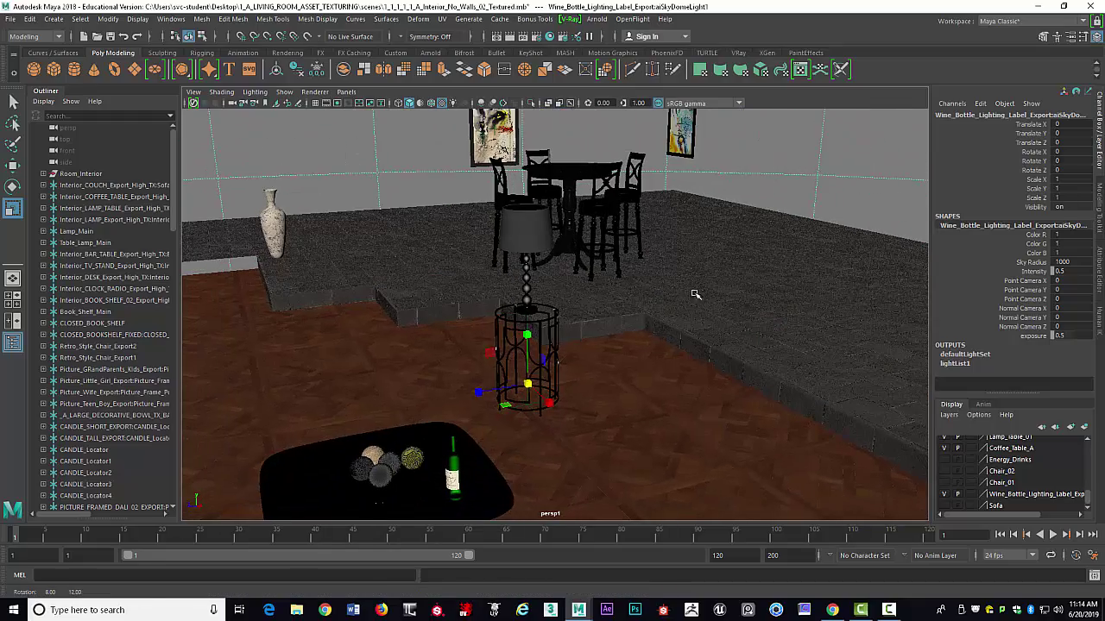
{"action": "left_click", "coordinate": [681, 142]}
{"action": "left_click_drag", "start_coordinate": [681, 142], "coordinate": [725, 387], "text": "alt"}
Select the sky dome light, the floor and the two round vases while orbiting the room
{"action": "left_click", "coordinate": [614, 291]}
{"action": "left_click", "coordinate": [661, 395]}
{"action": "scroll", "coordinate": [663, 372], "scroll_direction": "up", "scroll_amount": 3}
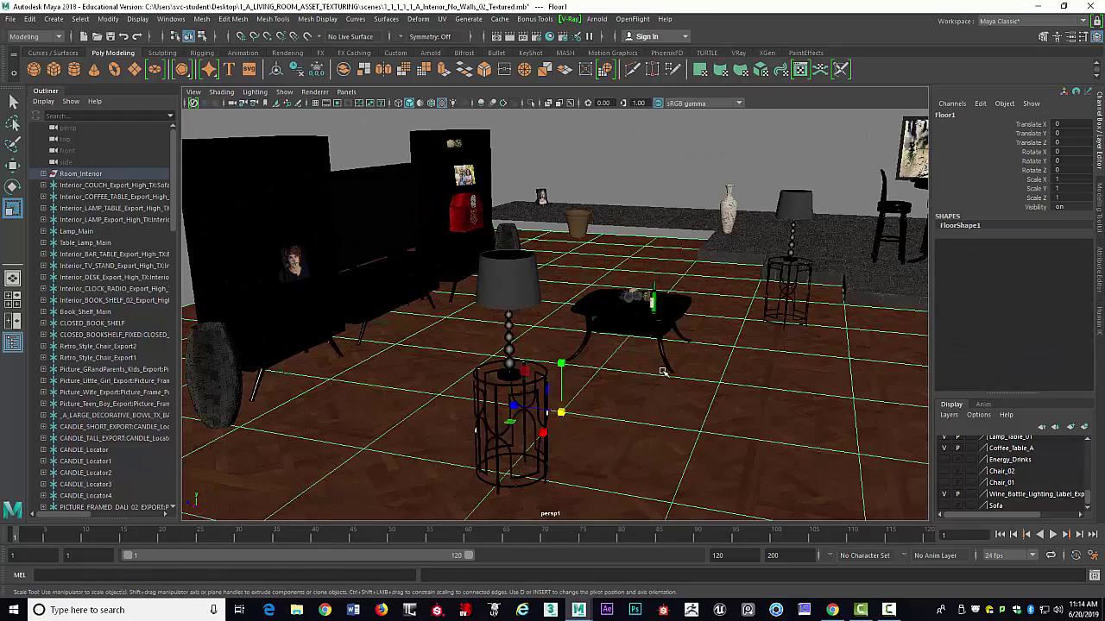
{"action": "left_click_drag", "start_coordinate": [662, 372], "coordinate": [256, 387], "text": "alt"}
{"action": "left_click", "coordinate": [292, 391]}
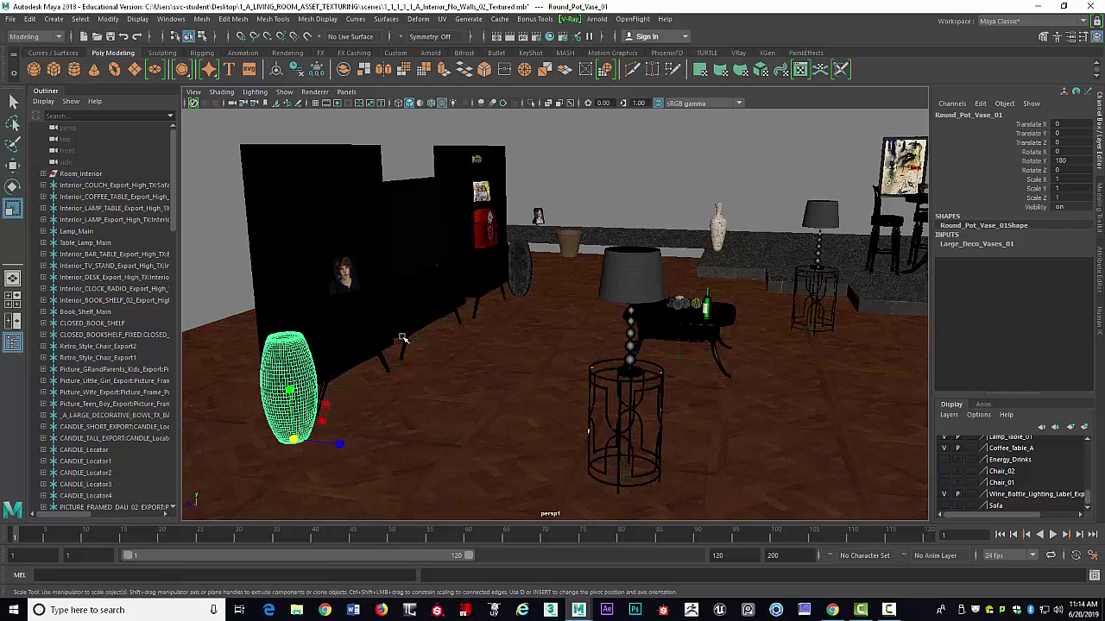
{"action": "left_click_drag", "start_coordinate": [371, 332], "coordinate": [370, 308]}
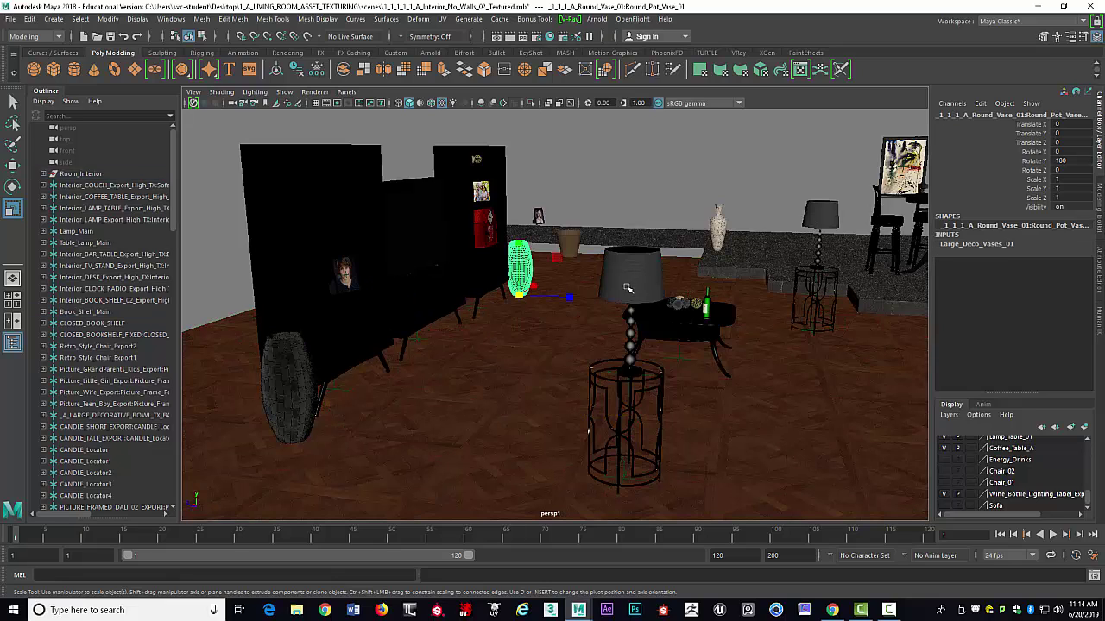
{"action": "left_click", "coordinate": [824, 383]}
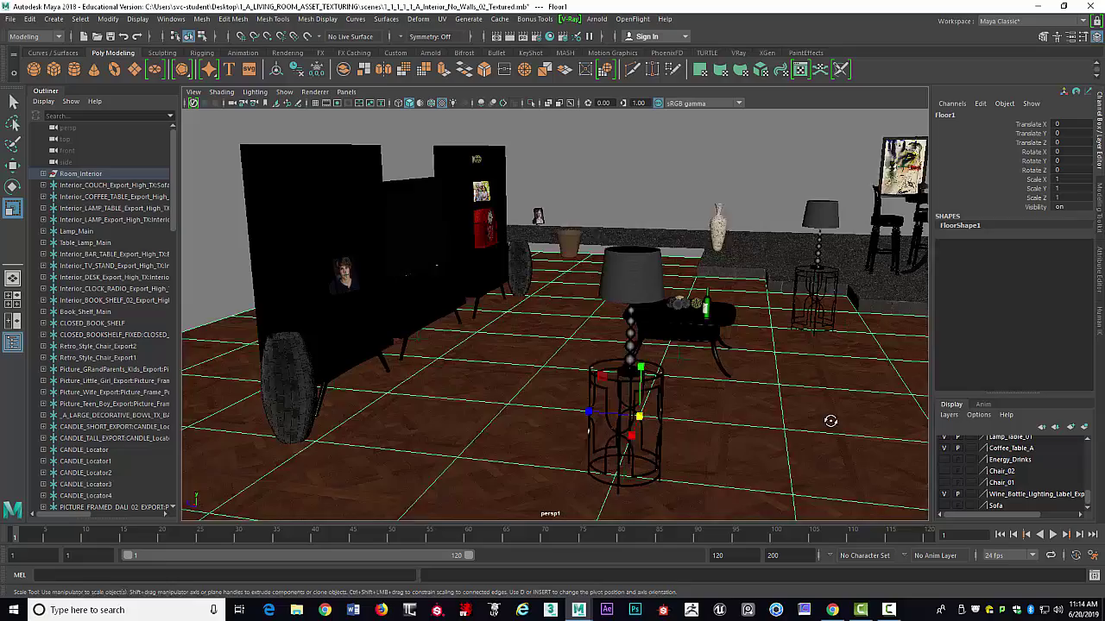
Select the sky dome light again and orbit up to a high overview of the room
{"action": "scroll", "coordinate": [826, 422], "scroll_direction": "up", "scroll_amount": 3}
{"action": "scroll", "coordinate": [825, 422], "scroll_direction": "down", "scroll_amount": 3}
{"action": "middle_click_drag", "start_coordinate": [822, 419], "coordinate": [753, 413], "text": "alt"}
{"action": "scroll", "coordinate": [732, 389], "scroll_direction": "up", "scroll_amount": 1}
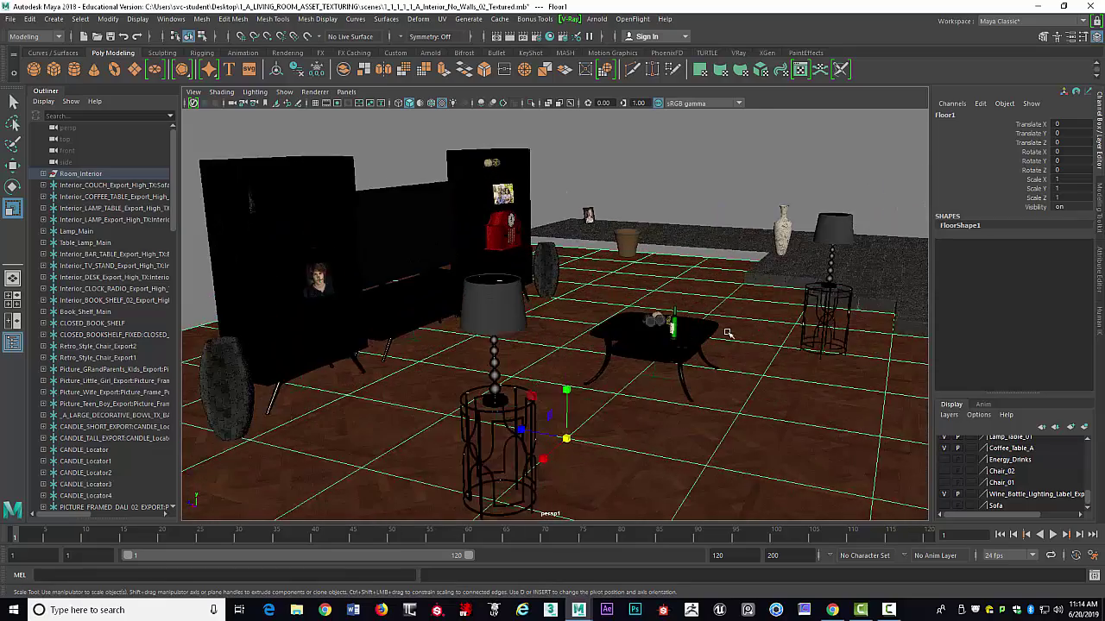
{"action": "scroll", "coordinate": [728, 320], "scroll_direction": "down", "scroll_amount": 3}
{"action": "left_click", "coordinate": [725, 177]}
{"action": "scroll", "coordinate": [720, 194], "scroll_direction": "down", "scroll_amount": 3}
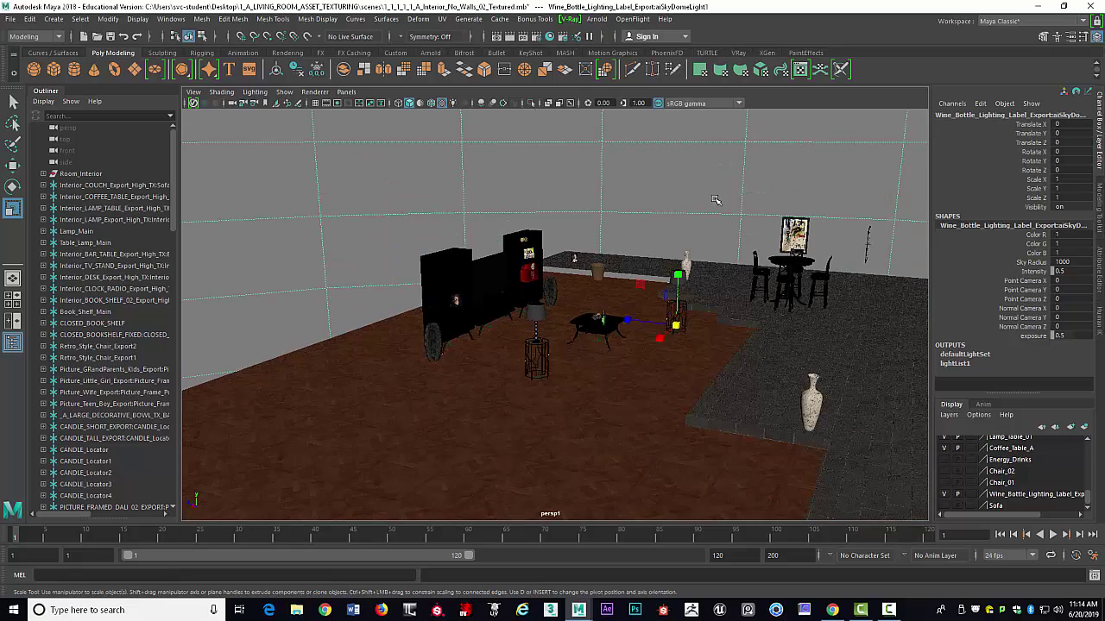
{"action": "left_click_drag", "start_coordinate": [718, 199], "coordinate": [754, 227], "text": "alt"}
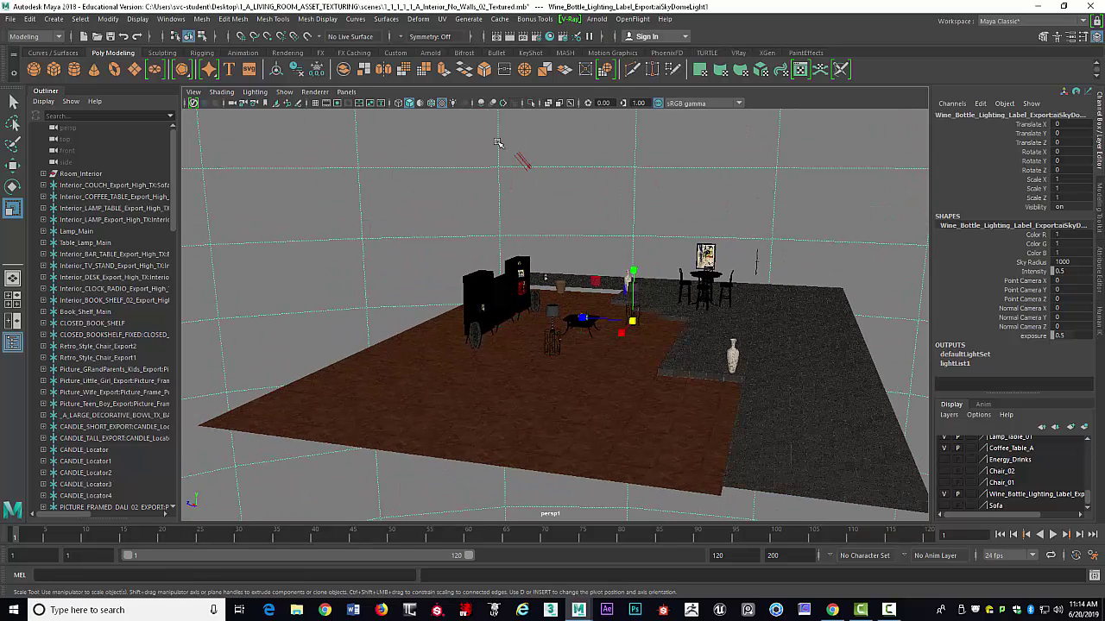
Select the directional light, then dolly and pan the view onto the lamp and coffee table
{"action": "left_click", "coordinate": [523, 163]}
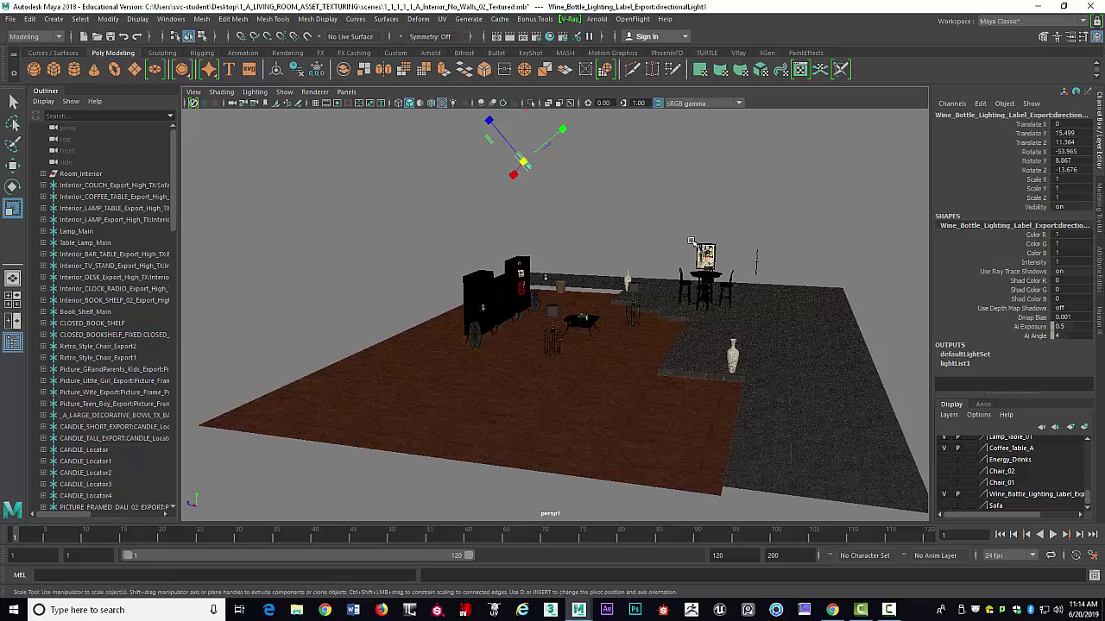
{"action": "scroll", "coordinate": [695, 284], "scroll_direction": "up", "scroll_amount": 5}
{"action": "scroll", "coordinate": [694, 284], "scroll_direction": "up", "scroll_amount": 5}
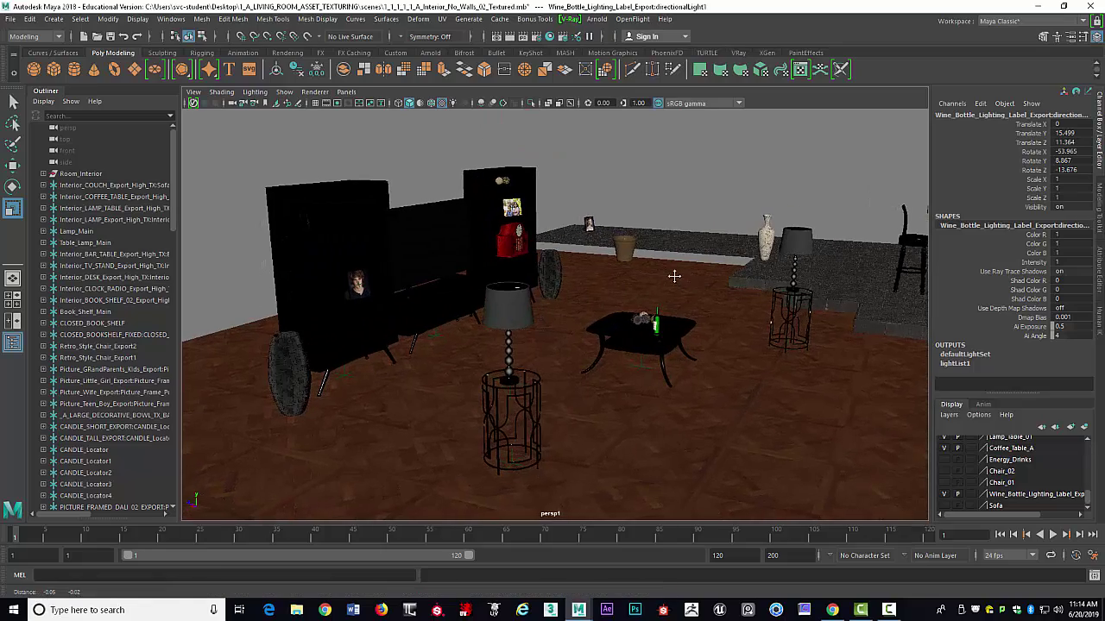
{"action": "middle_click_drag", "start_coordinate": [698, 268], "coordinate": [661, 277], "text": "alt"}
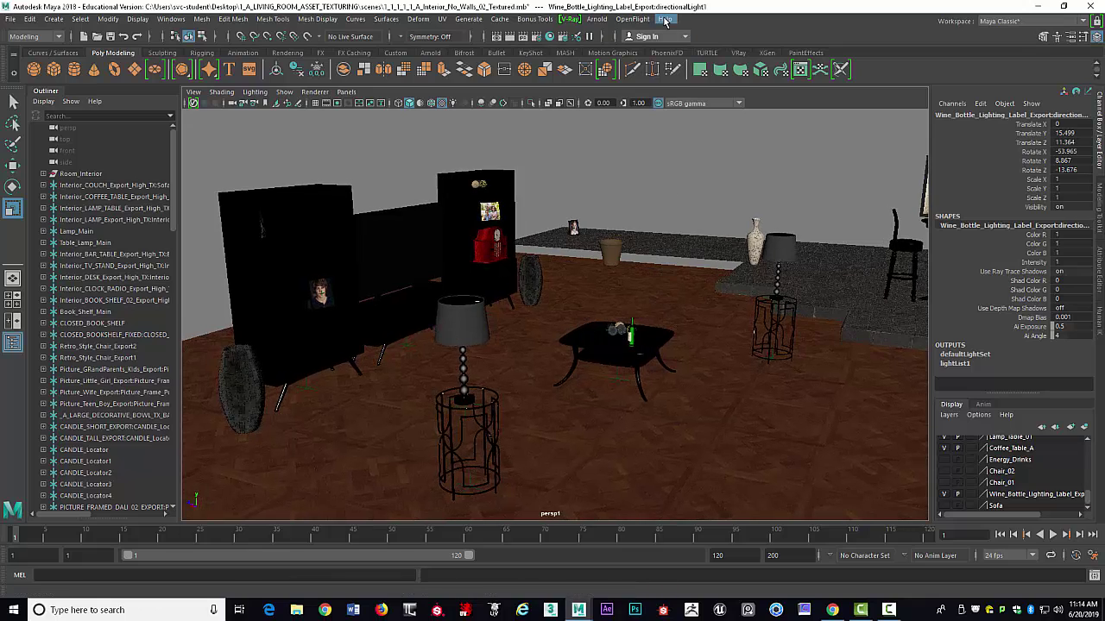
{"action": "left_click", "coordinate": [599, 19]}
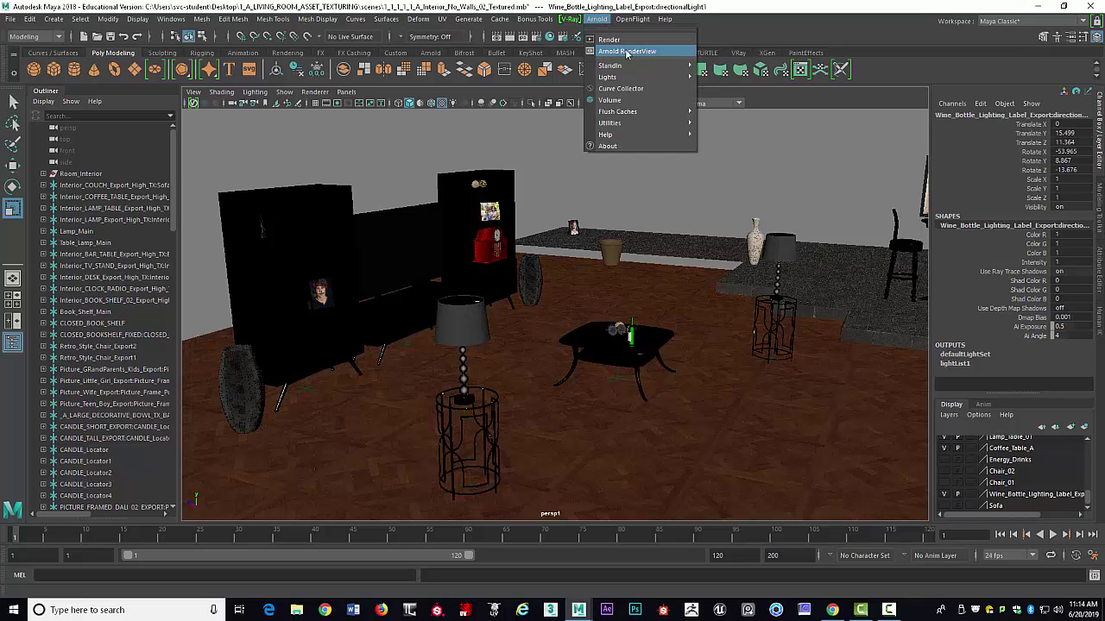
{"action": "left_click", "coordinate": [620, 52]}
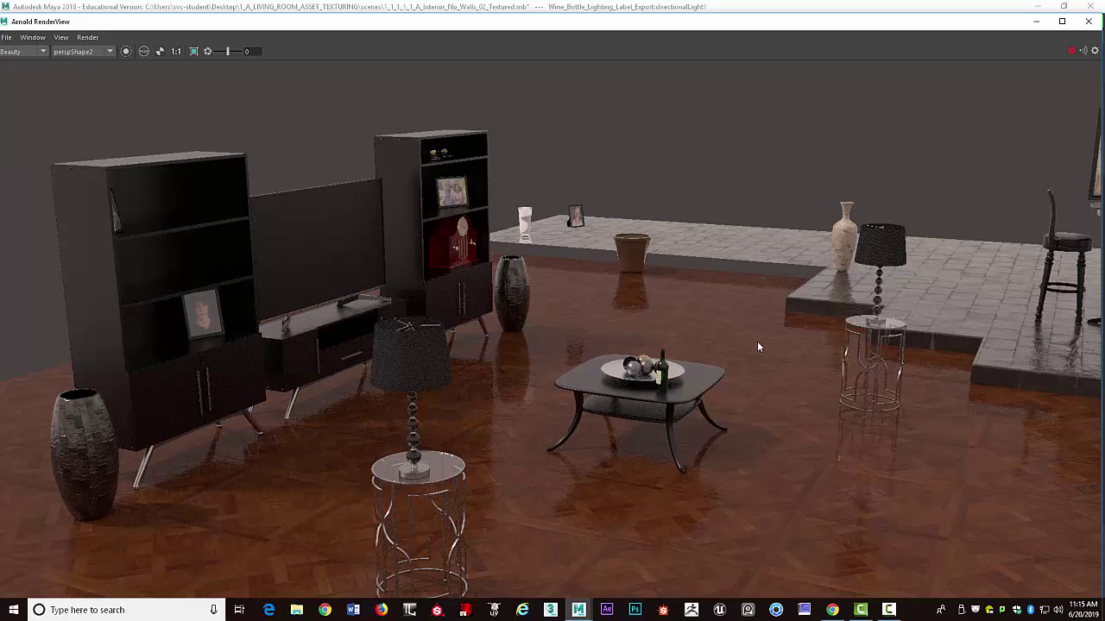
{"action": "scroll", "coordinate": [758, 188], "scroll_direction": "down", "scroll_amount": 2}
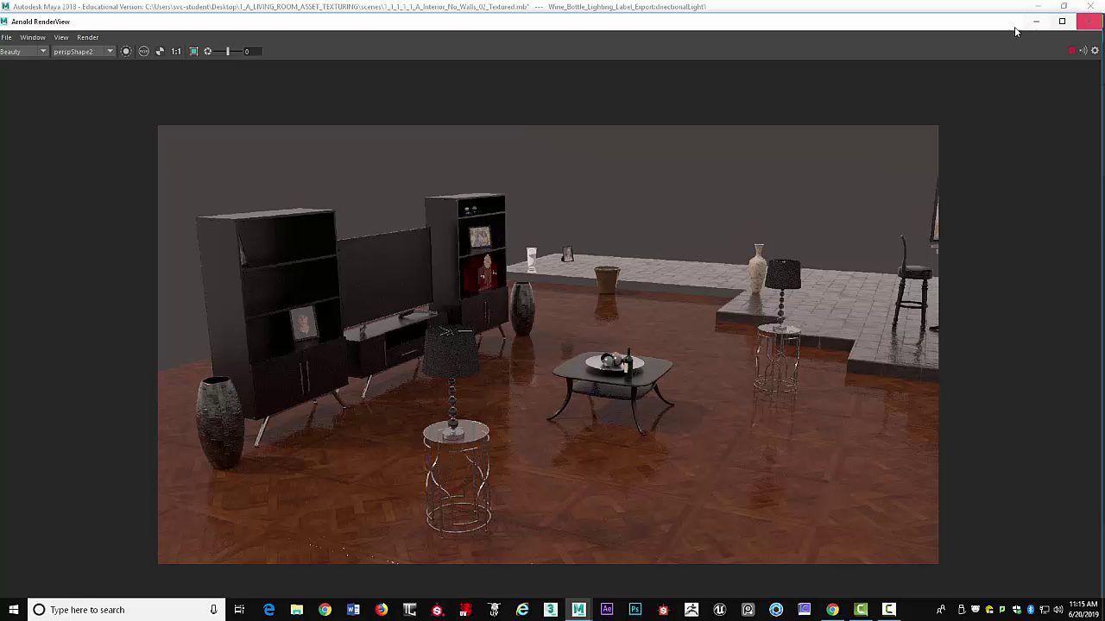
{"action": "left_click", "coordinate": [1090, 23]}
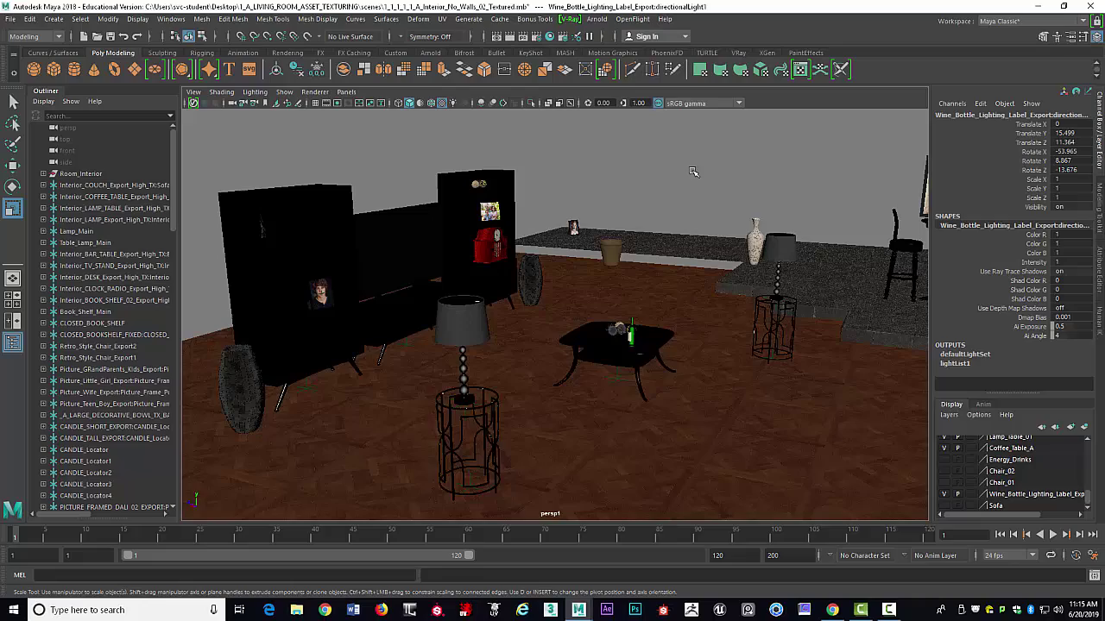
Orbit right and pull back slightly so the bar table and chairs enter the frame
{"action": "left_click_drag", "start_coordinate": [720, 187], "coordinate": [611, 182], "text": "alt"}
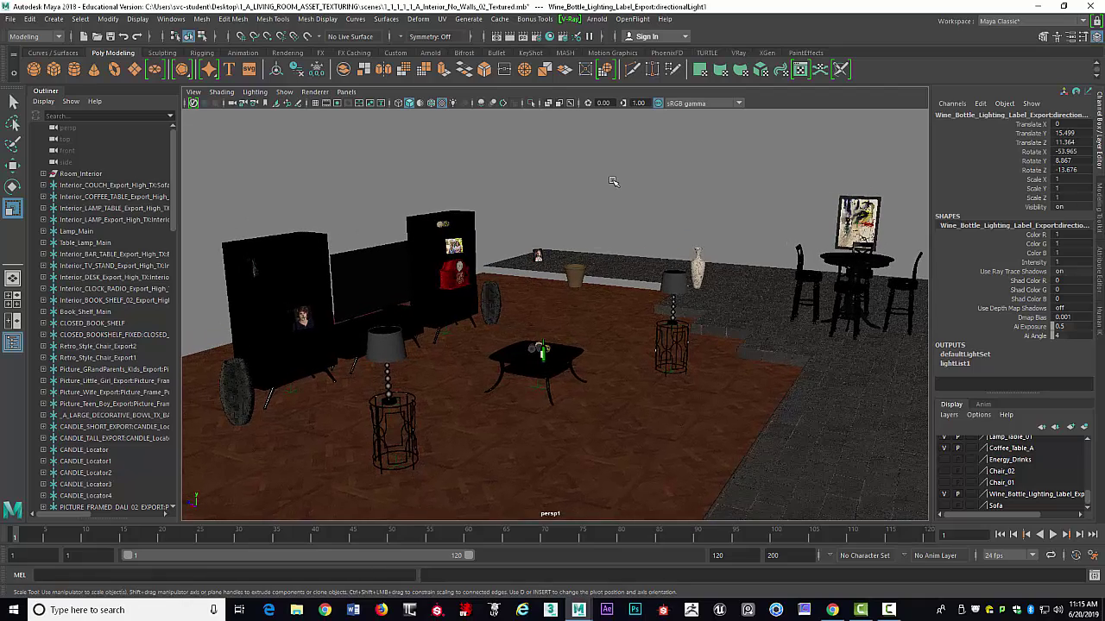
{"action": "right_click_drag", "start_coordinate": [611, 181], "coordinate": [587, 181], "text": "alt"}
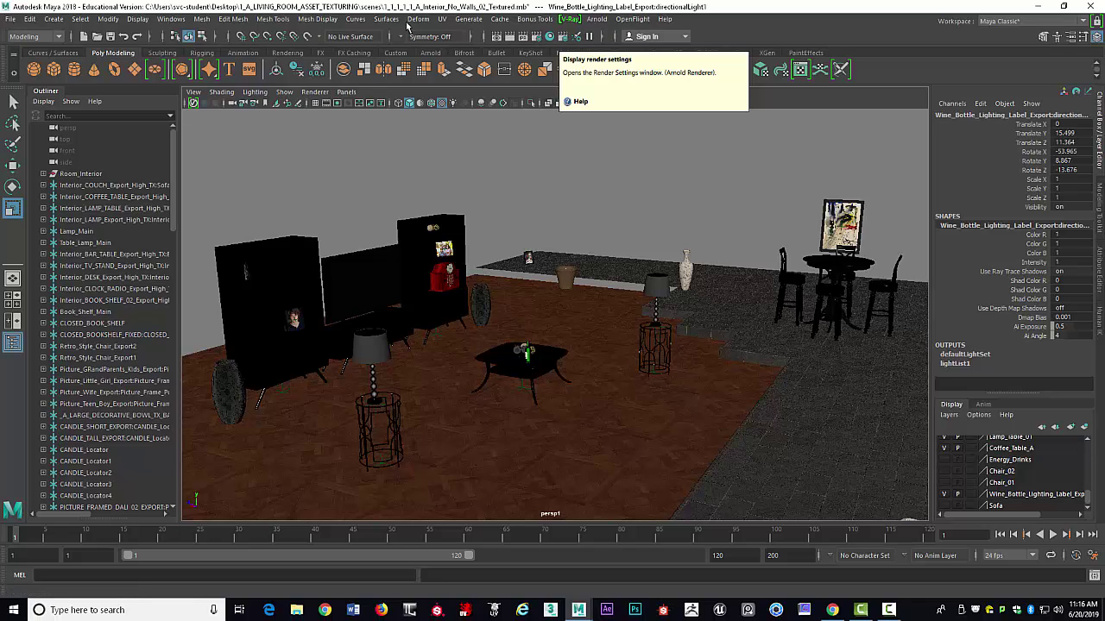
Open the Render Settings window and move it aside
{"action": "left_click", "coordinate": [162, 20]}
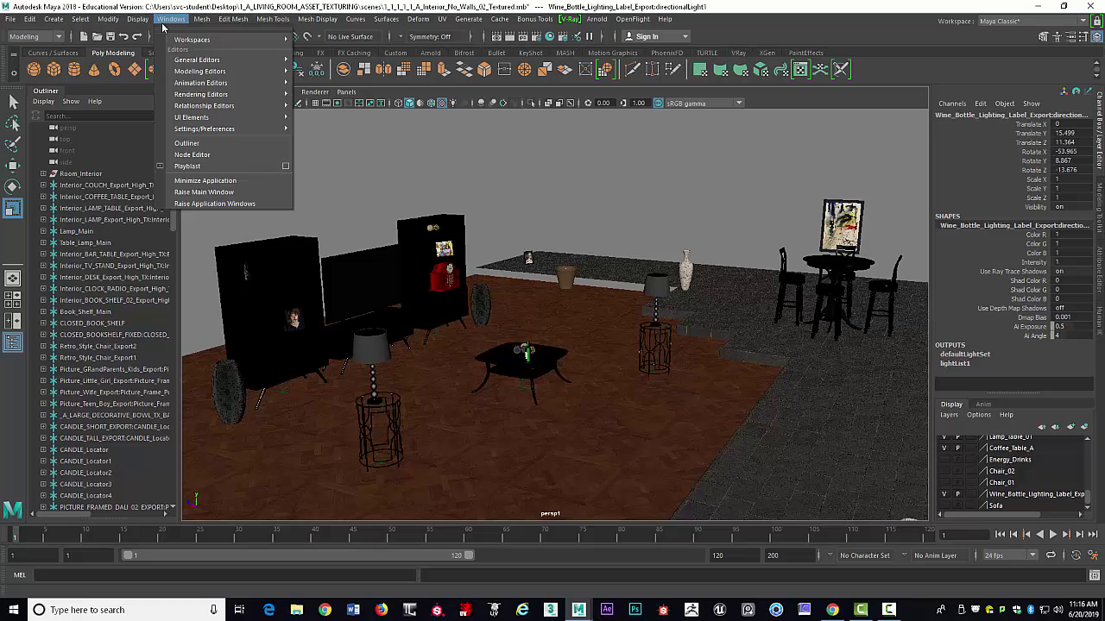
{"action": "mouse_move", "coordinate": [187, 97]}
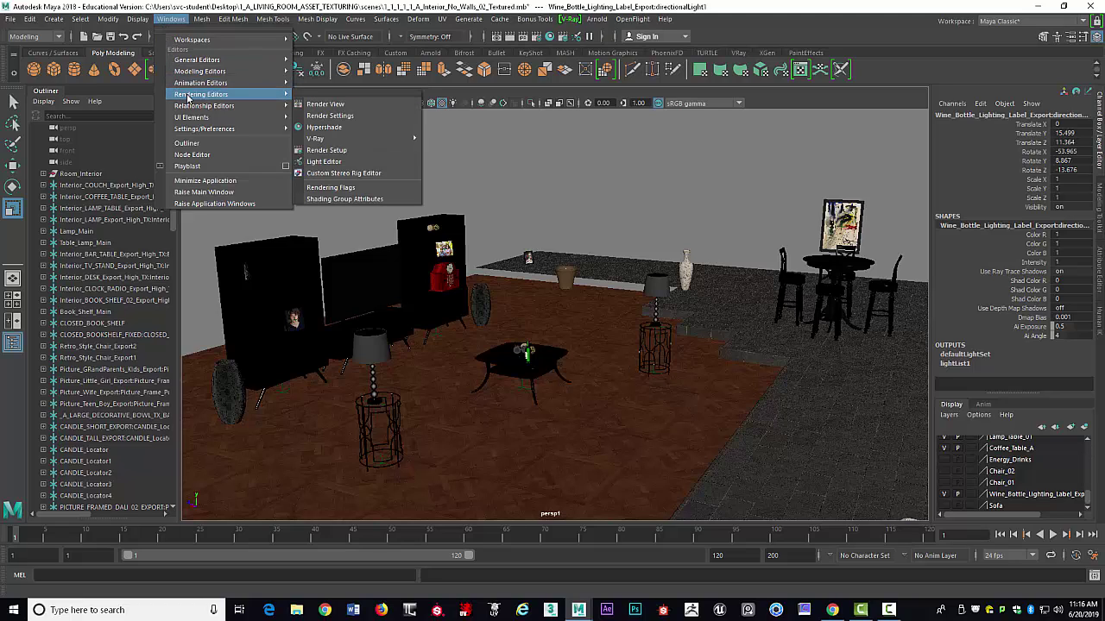
{"action": "left_click", "coordinate": [343, 116]}
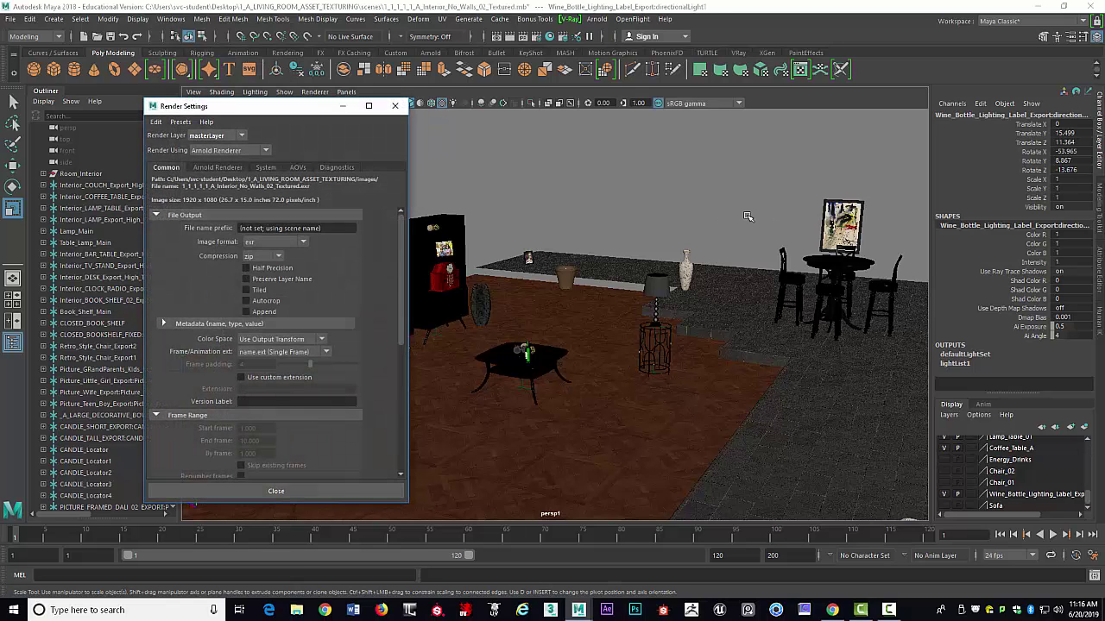
{"action": "left_click_drag", "start_coordinate": [298, 111], "coordinate": [648, 52]}
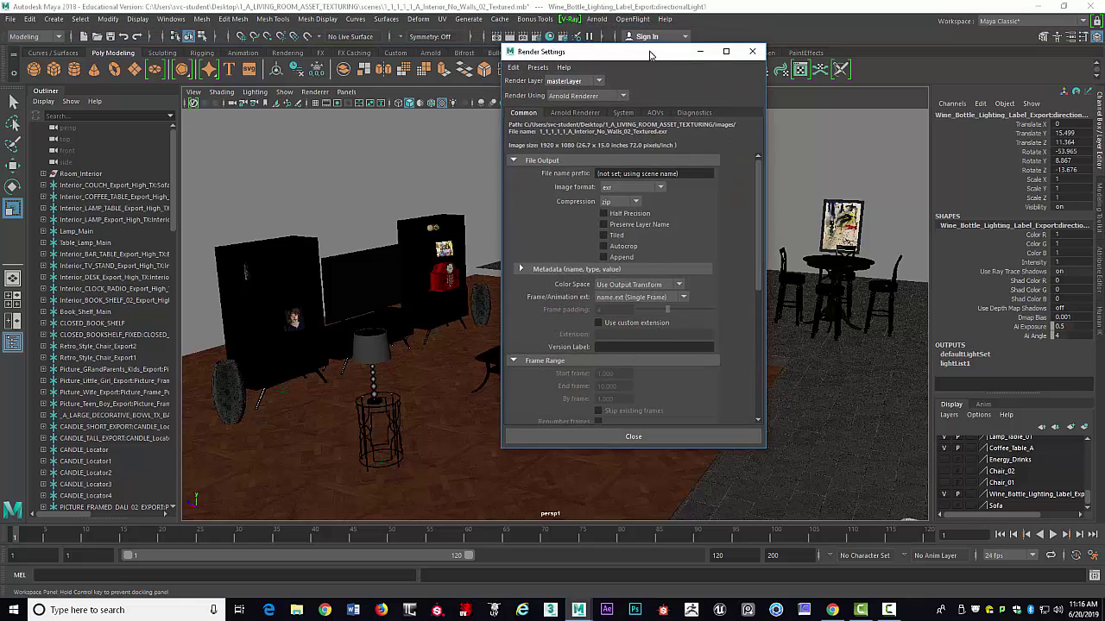
Switch the renderer to Maya Software and back to Arnold Renderer, then minimize the window
{"action": "left_click", "coordinate": [628, 101]}
{"action": "left_click", "coordinate": [601, 104]}
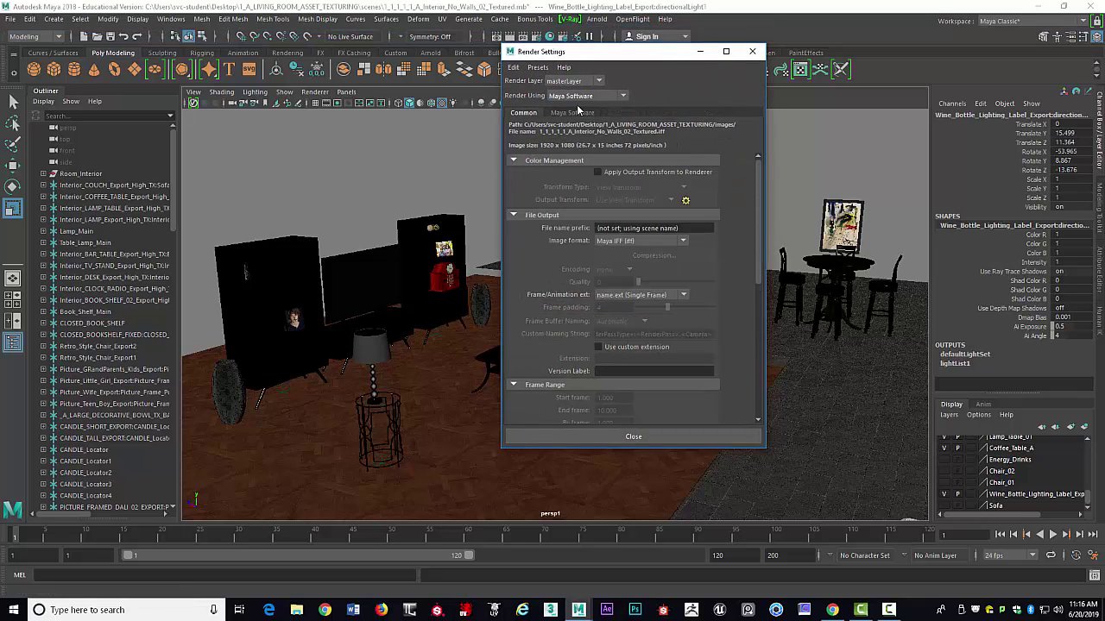
{"action": "left_click", "coordinate": [623, 97]}
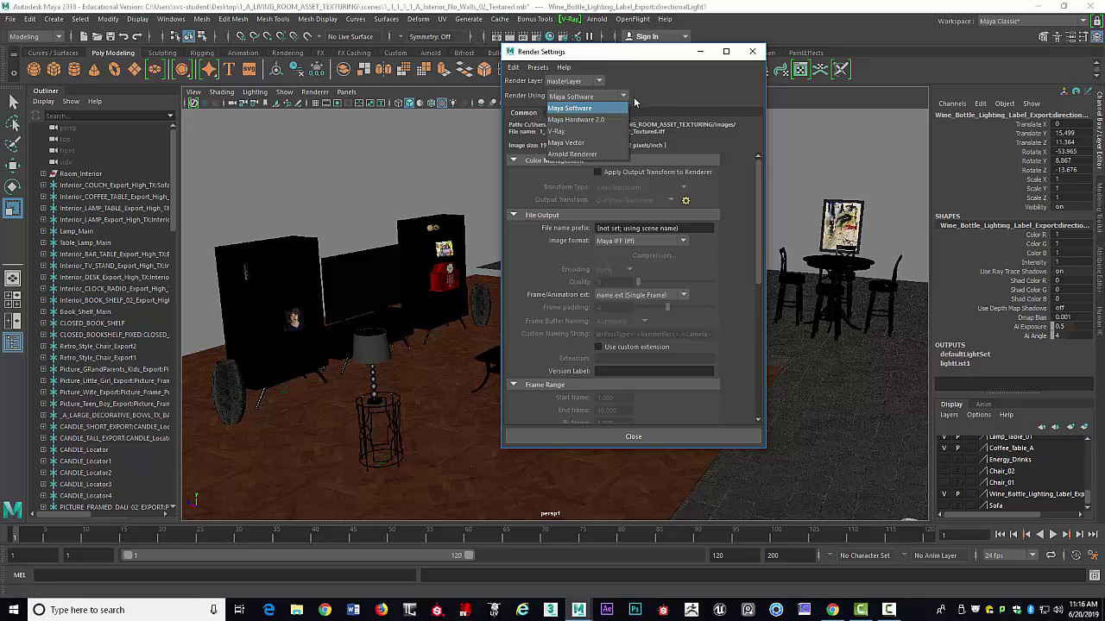
{"action": "left_click", "coordinate": [592, 154]}
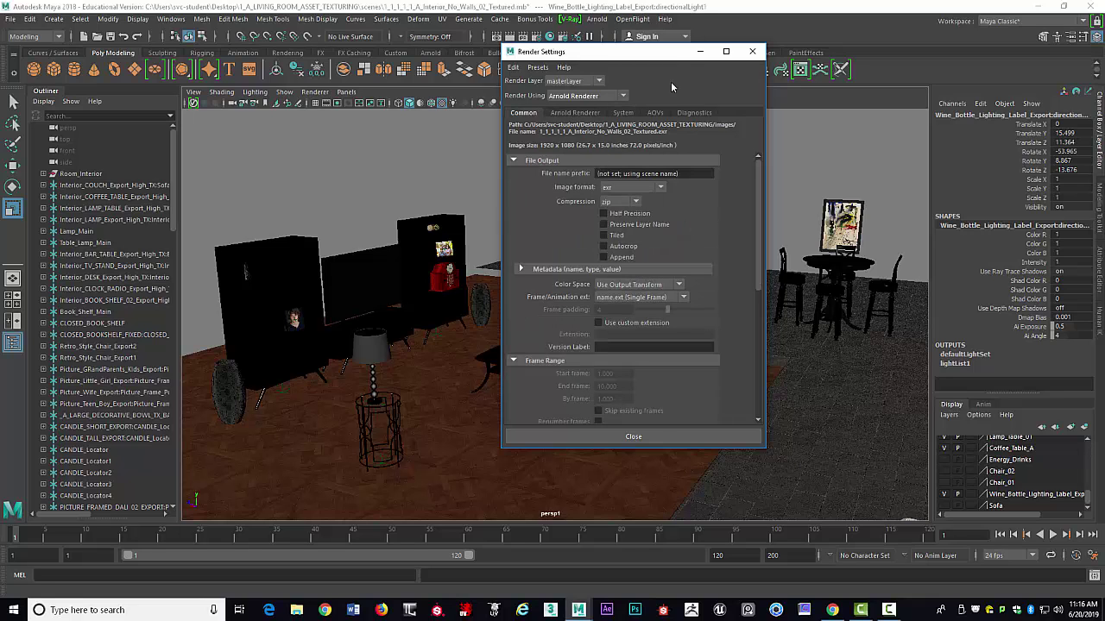
{"action": "left_click_drag", "start_coordinate": [680, 54], "coordinate": [926, 67]}
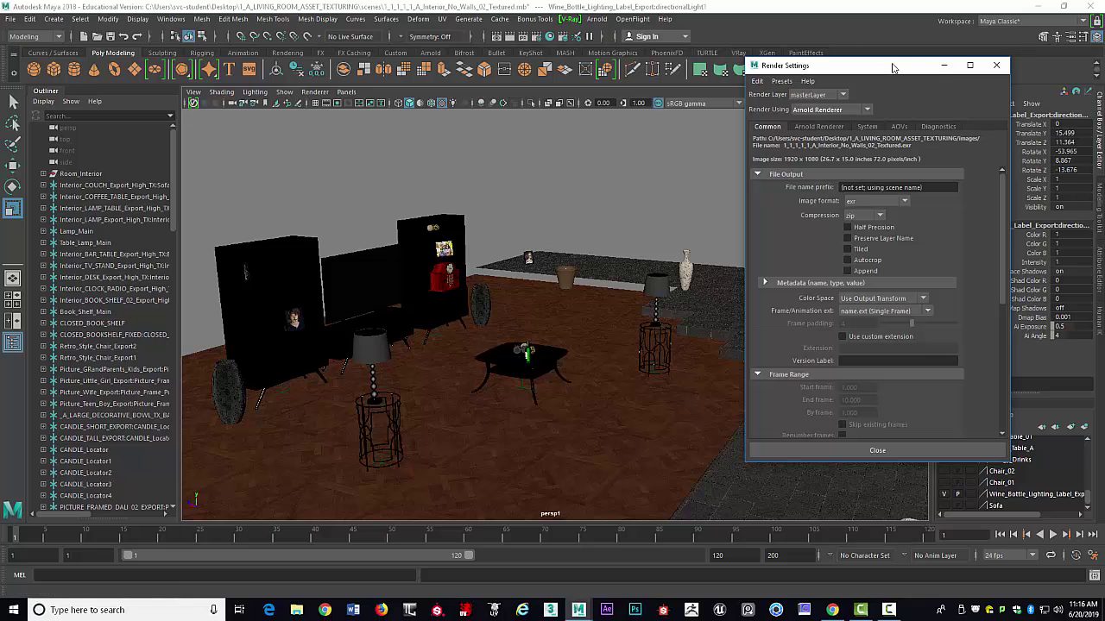
{"action": "left_click", "coordinate": [945, 66]}
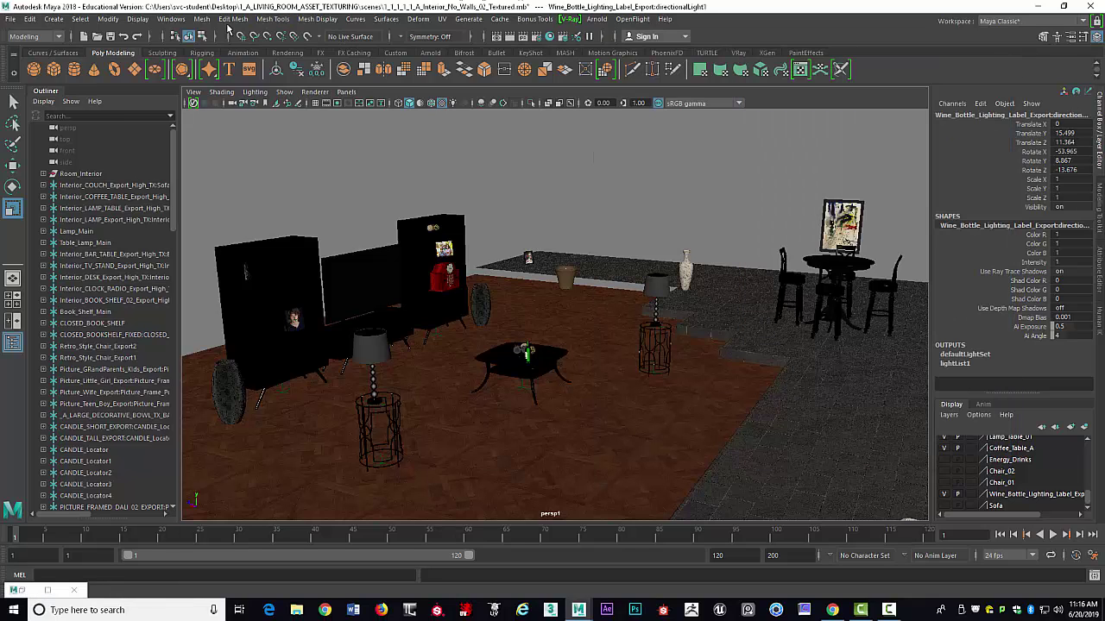
Open the Plug-in Manager, scroll through the loaded plug-ins, and close it
{"action": "left_click", "coordinate": [161, 23]}
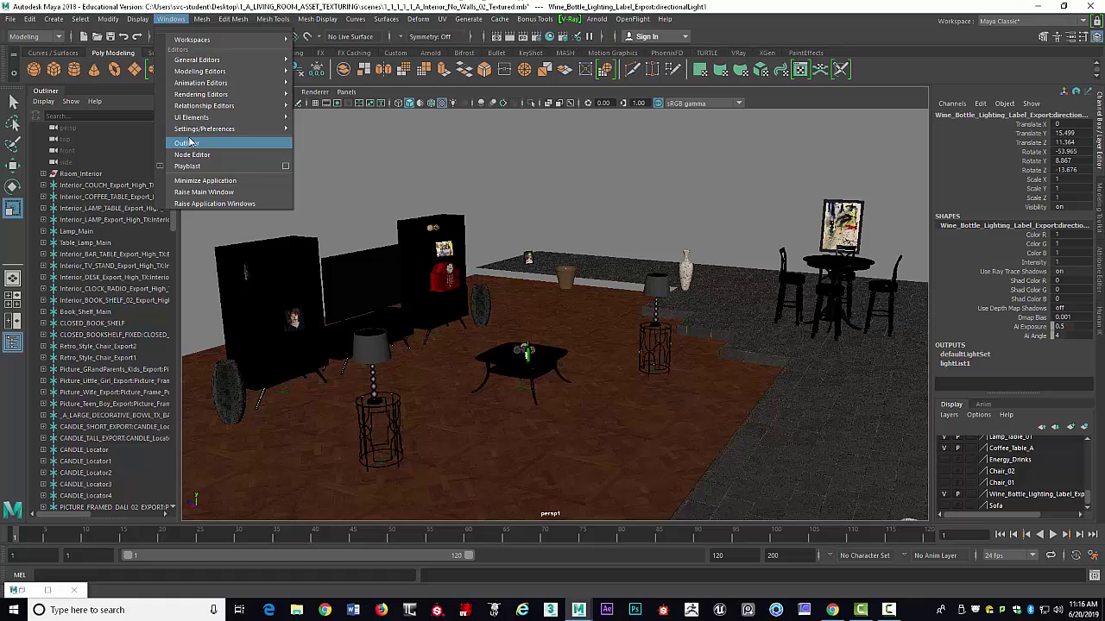
{"action": "mouse_move", "coordinate": [208, 130]}
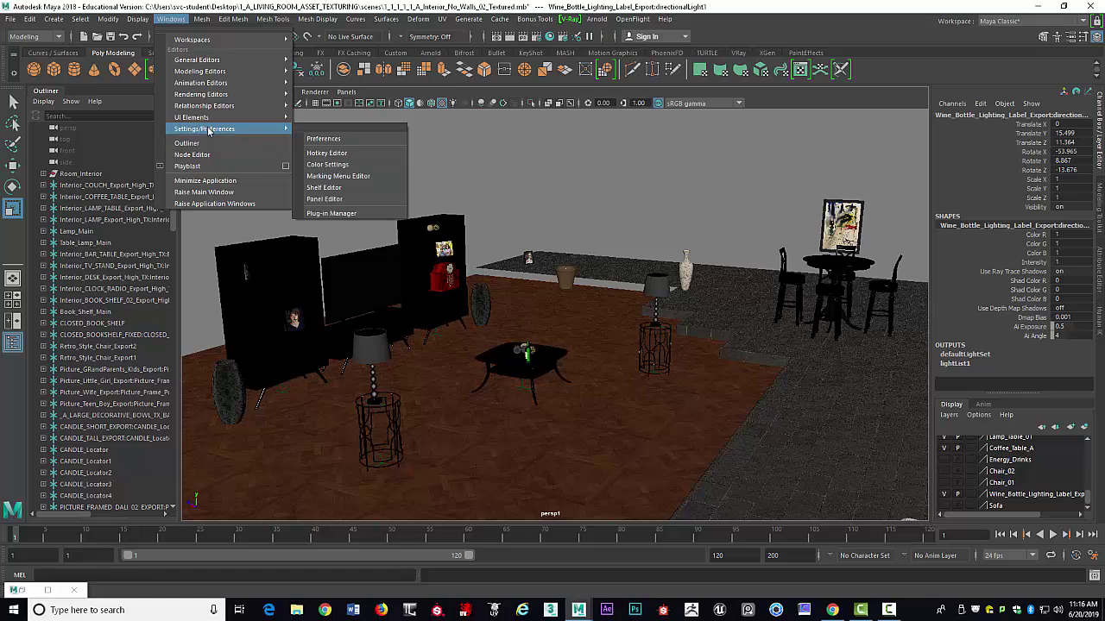
{"action": "left_click", "coordinate": [332, 213]}
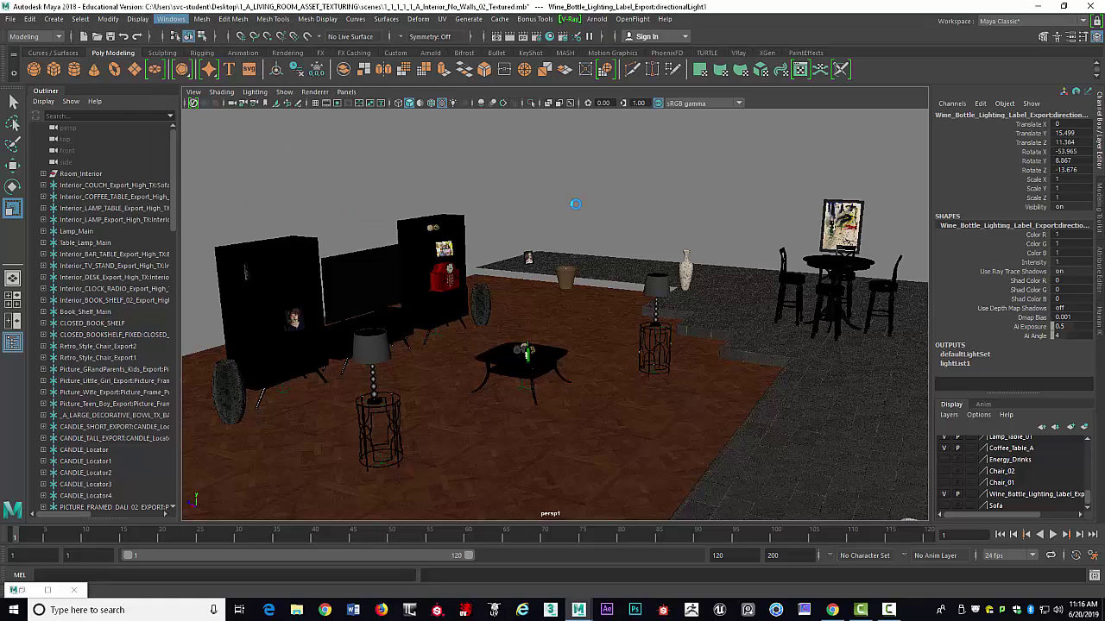
{"action": "left_click_drag", "start_coordinate": [534, 211], "coordinate": [612, 113]}
{"action": "scroll", "coordinate": [704, 164], "scroll_direction": "down", "scroll_amount": 3}
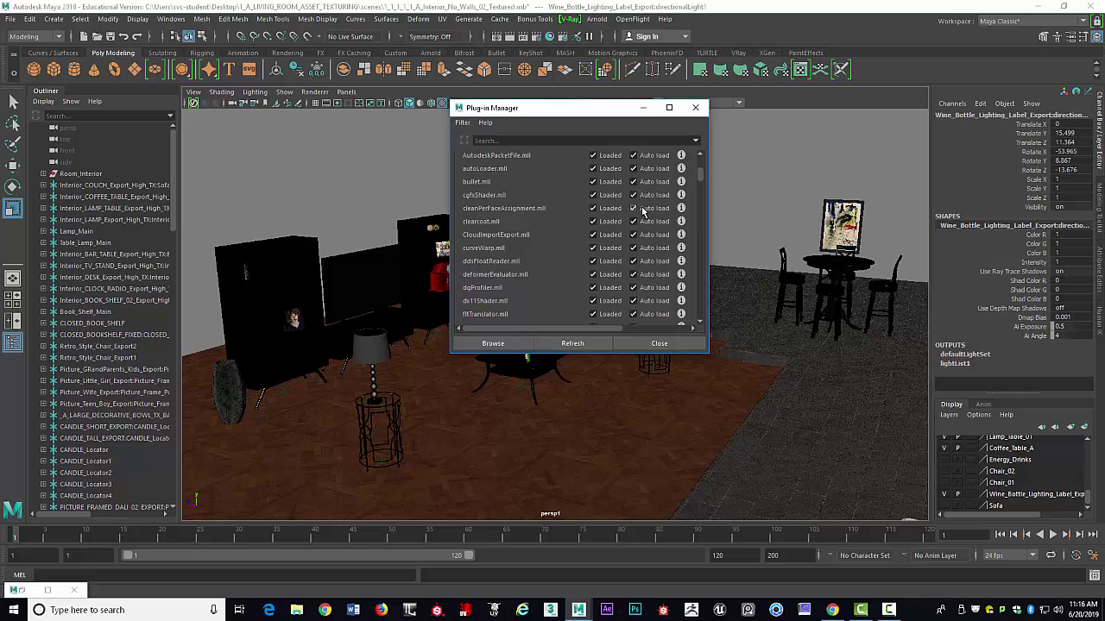
{"action": "left_click_drag", "start_coordinate": [701, 180], "coordinate": [699, 250]}
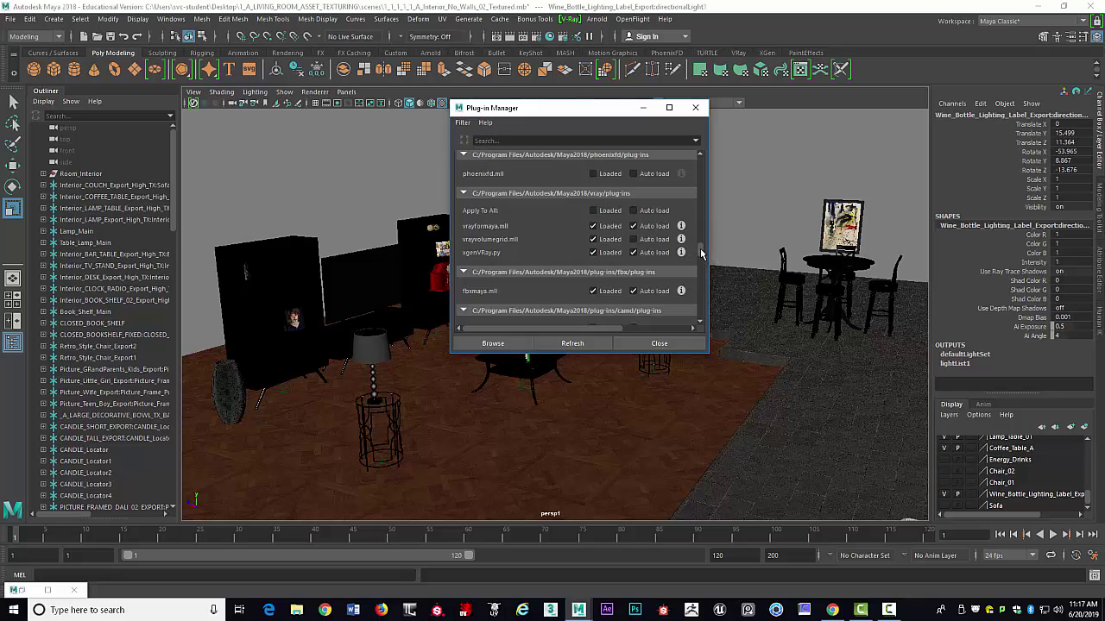
{"action": "scroll", "coordinate": [701, 252], "scroll_direction": "down", "scroll_amount": 5}
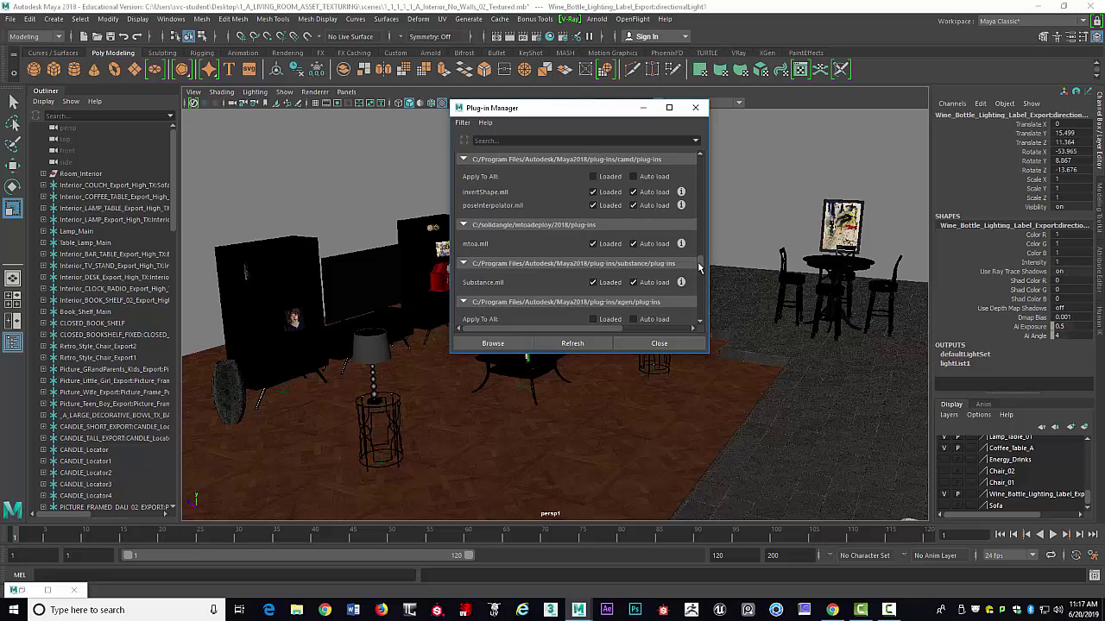
{"action": "left_click_drag", "start_coordinate": [699, 269], "coordinate": [709, 149]}
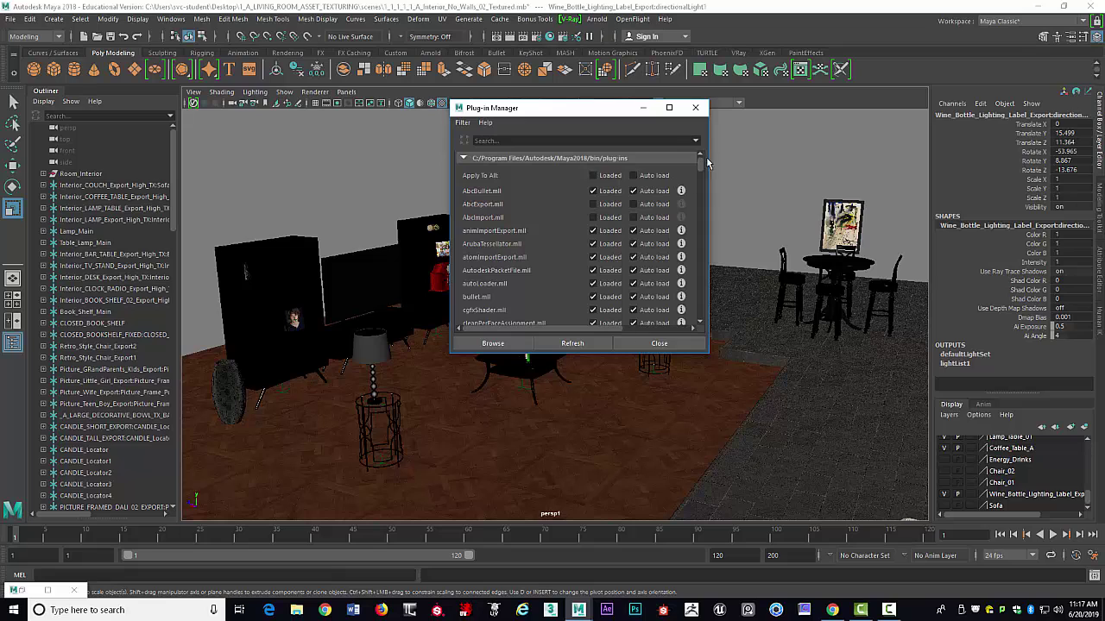
{"action": "scroll", "coordinate": [703, 177], "scroll_direction": "down", "scroll_amount": 3}
{"action": "left_click_drag", "start_coordinate": [703, 177], "coordinate": [706, 312]}
{"action": "left_click", "coordinate": [694, 111]}
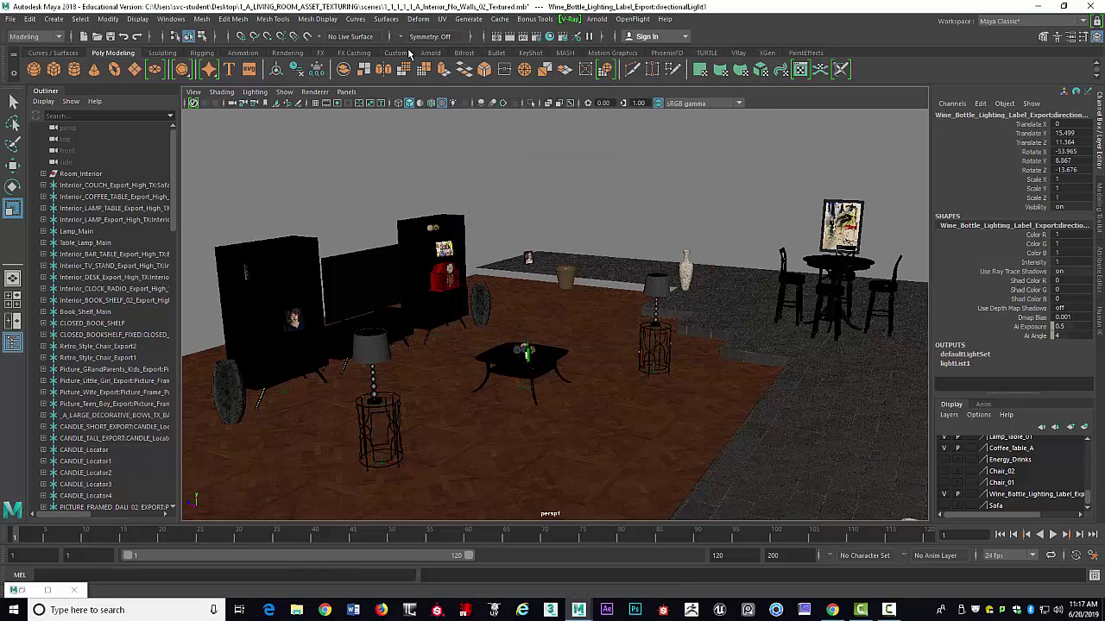
Reopen Render Settings and keep Arnold Renderer as the renderer
{"action": "left_click", "coordinate": [538, 37]}
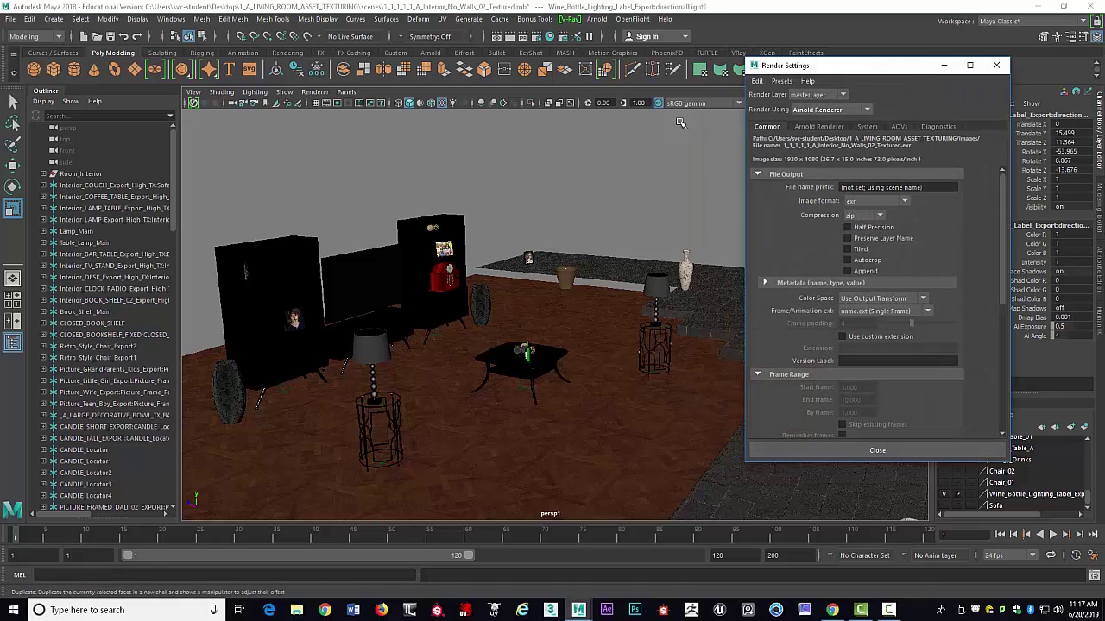
{"action": "left_click", "coordinate": [868, 110]}
{"action": "left_click", "coordinate": [838, 169]}
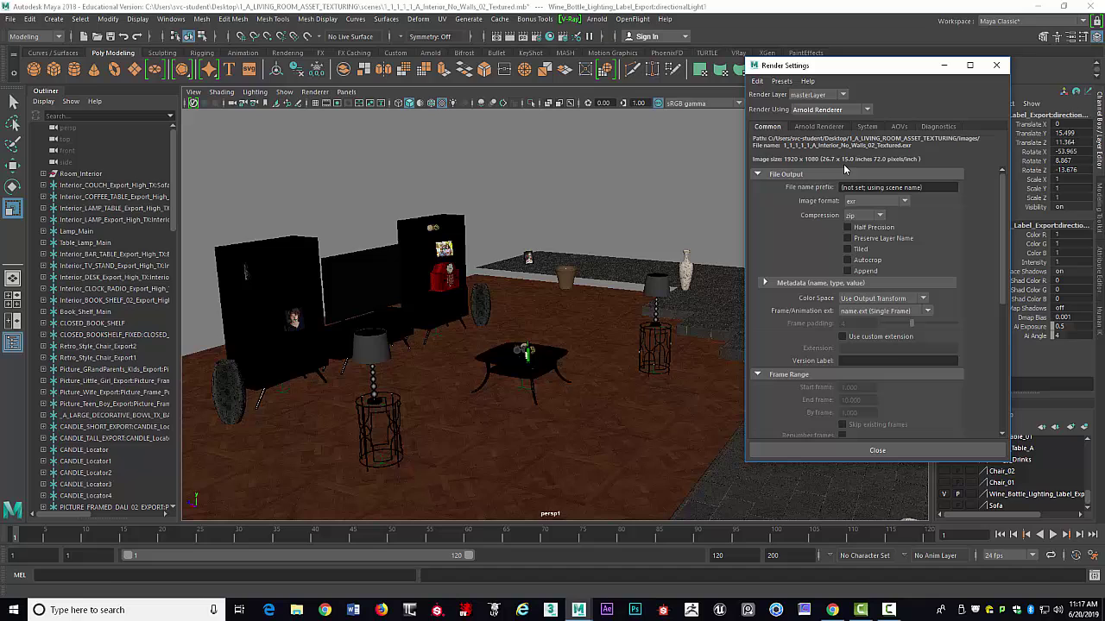
Show Arnold Sampling and enter Camera (AA) 3 with Diffuse, Specular and Transmission at 2
{"action": "left_click_drag", "start_coordinate": [885, 69], "coordinate": [713, 43]}
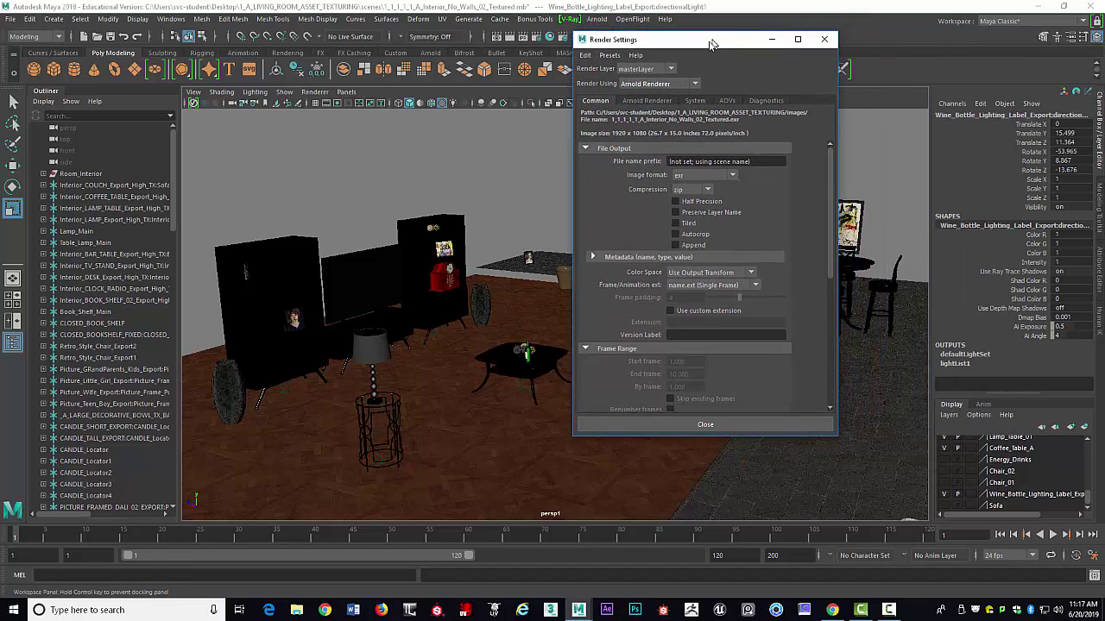
{"action": "left_click", "coordinate": [662, 102]}
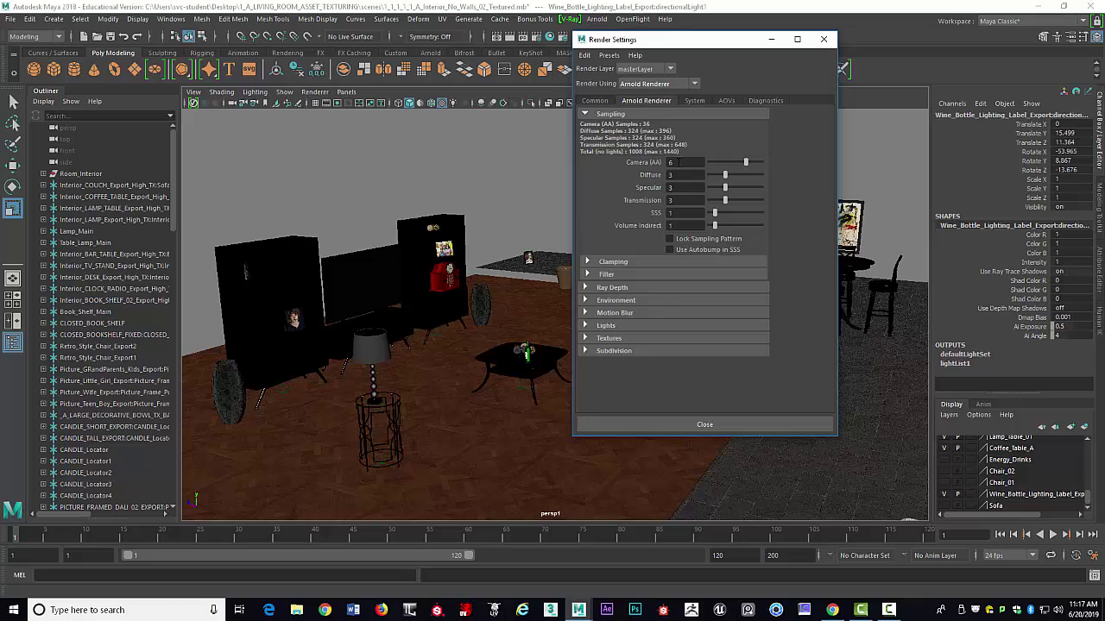
{"action": "double_click", "coordinate": [678, 163]}
{"action": "key", "text": "Tab"}
{"action": "type", "text": "2"}
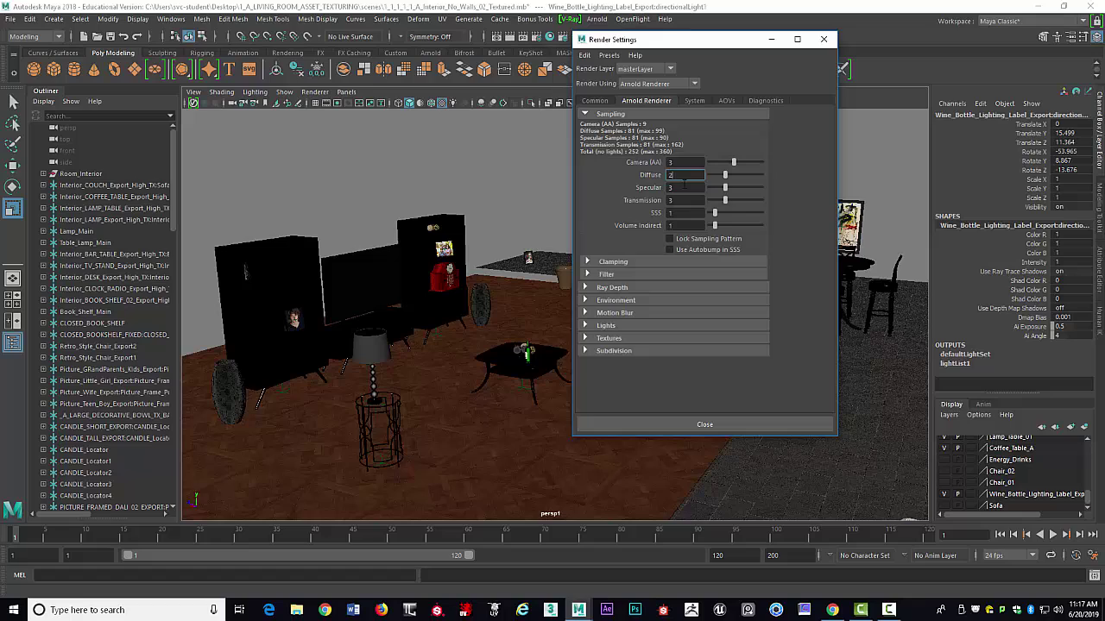
{"action": "key", "text": "Tab"}
{"action": "type", "text": "2"}
{"action": "key", "text": "Tab"}
{"action": "type", "text": "2"}
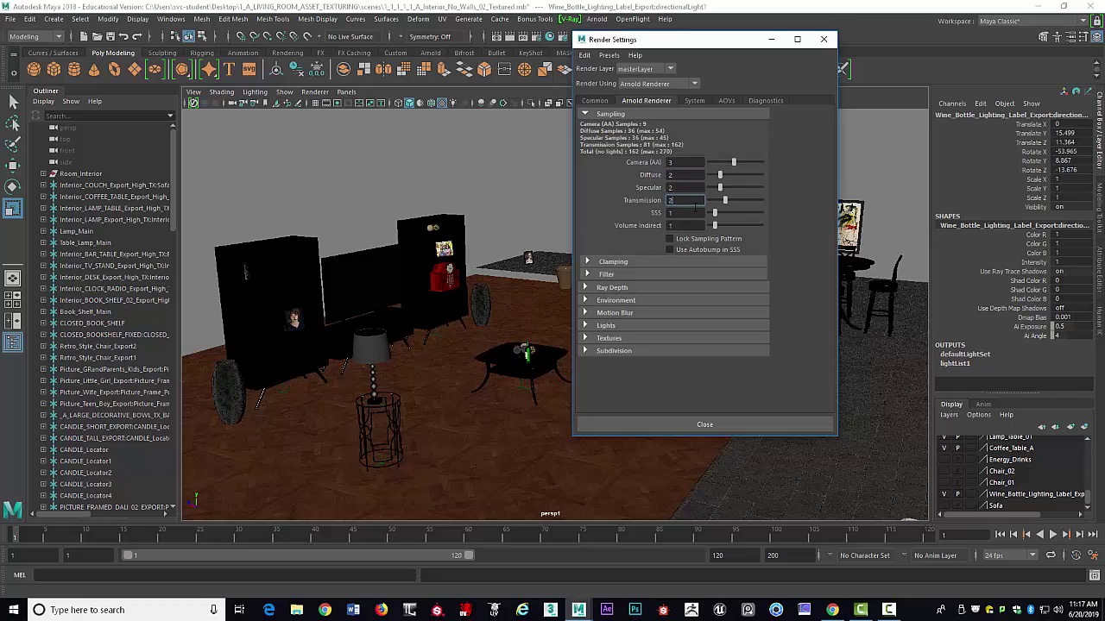
Change Camera (AA) to 5 and Diffuse, Specular and Transmission to 3 each
{"action": "double_click", "coordinate": [678, 163]}
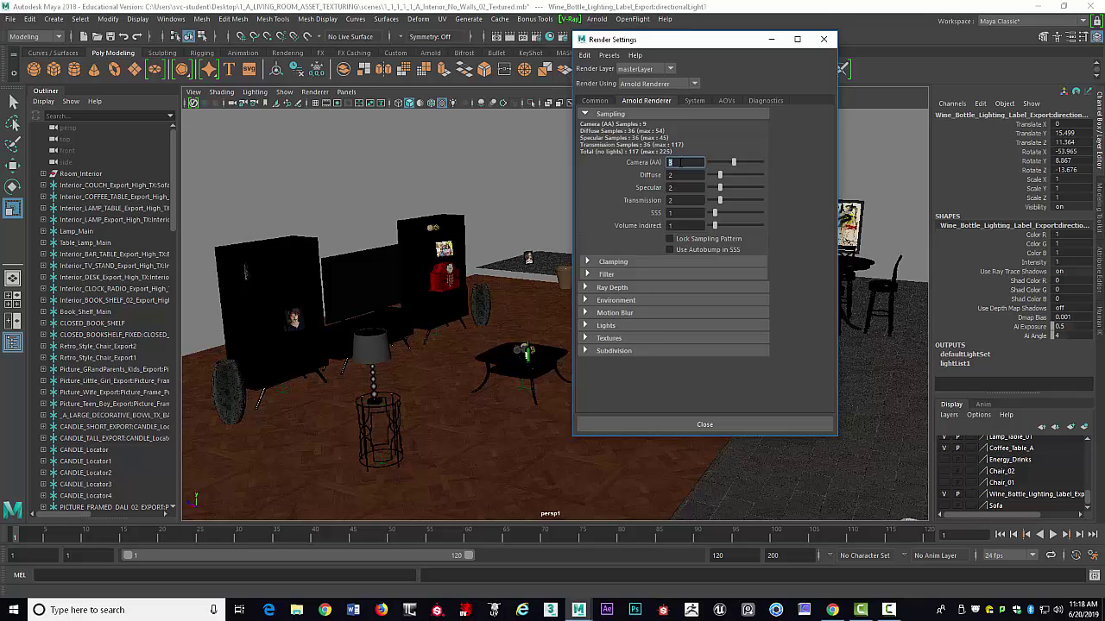
{"action": "type", "text": "5"}
{"action": "key", "text": "Return"}
{"action": "key", "text": "Tab"}
{"action": "type", "text": "3"}
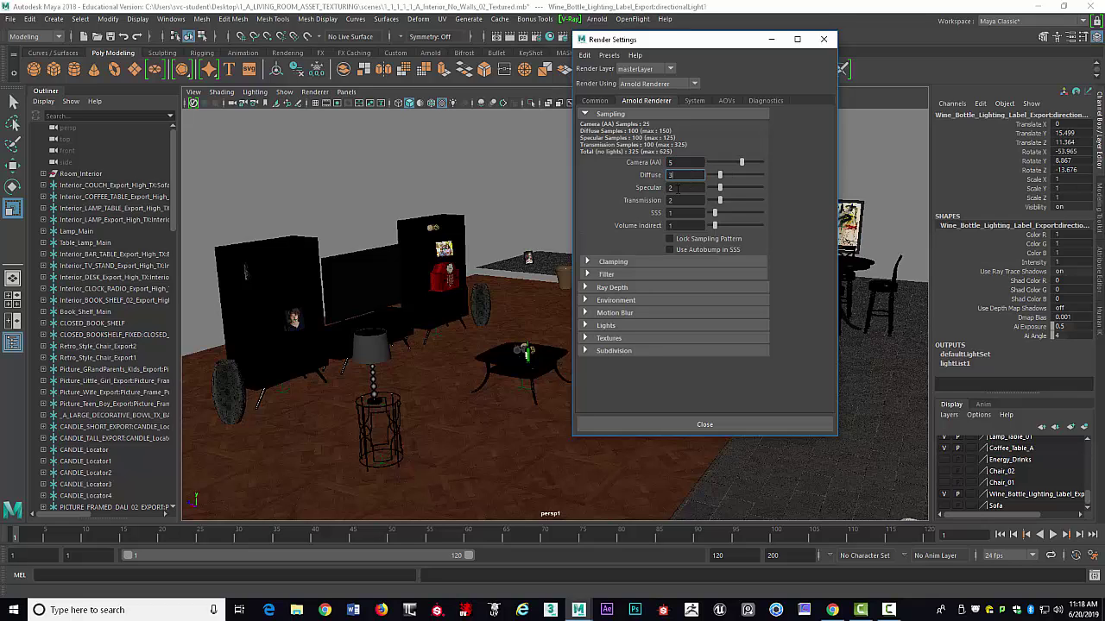
{"action": "key", "text": "Tab"}
{"action": "type", "text": "3"}
{"action": "key", "text": "Tab"}
{"action": "type", "text": "3"}
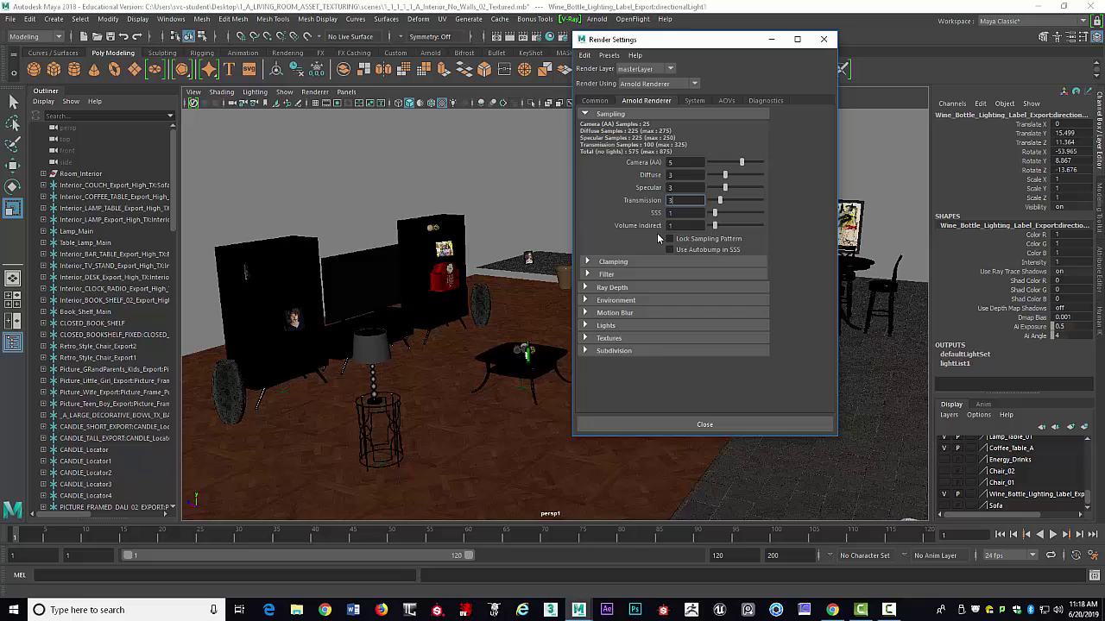
{"action": "key", "text": "Tab"}
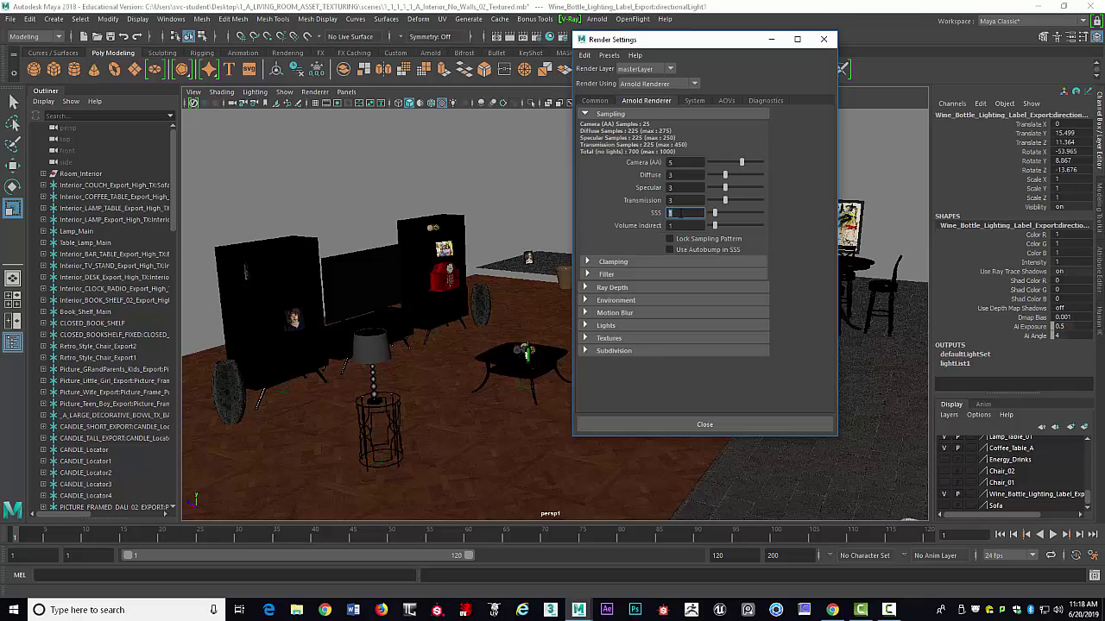
Check the SSS, Transmission and Diffuse values and retype Camera (AA) as 5
{"action": "left_click", "coordinate": [671, 213]}
{"action": "left_click", "coordinate": [676, 200]}
{"action": "left_click", "coordinate": [682, 174]}
{"action": "left_click", "coordinate": [687, 162]}
{"action": "double_click", "coordinate": [679, 162]}
{"action": "type", "text": "5"}
{"action": "left_click", "coordinate": [588, 288]}
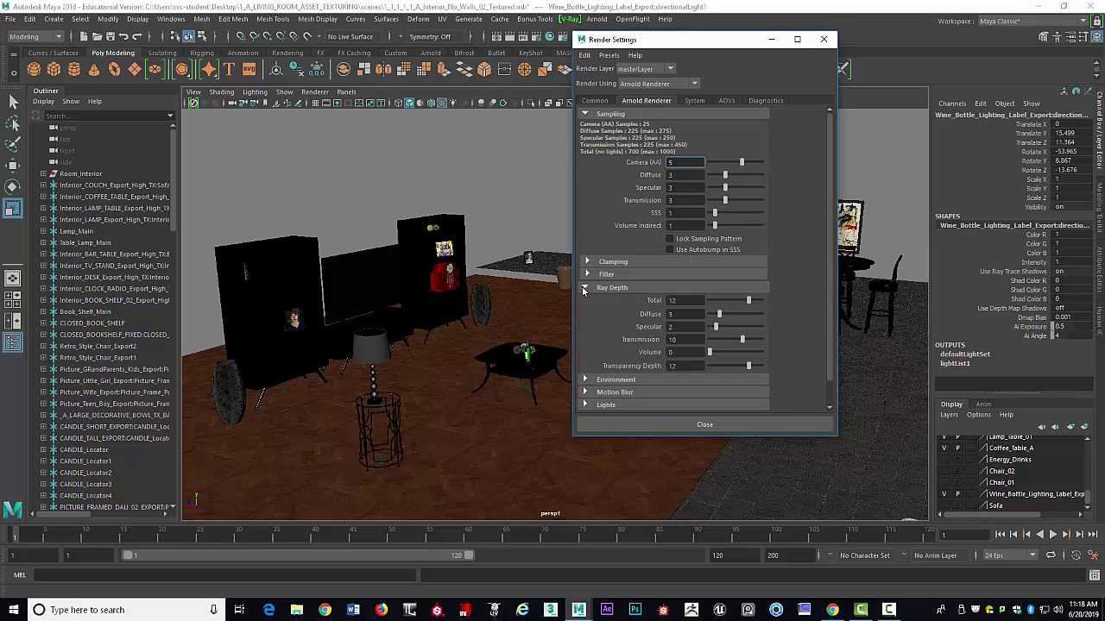
{"action": "double_click", "coordinate": [672, 301]}
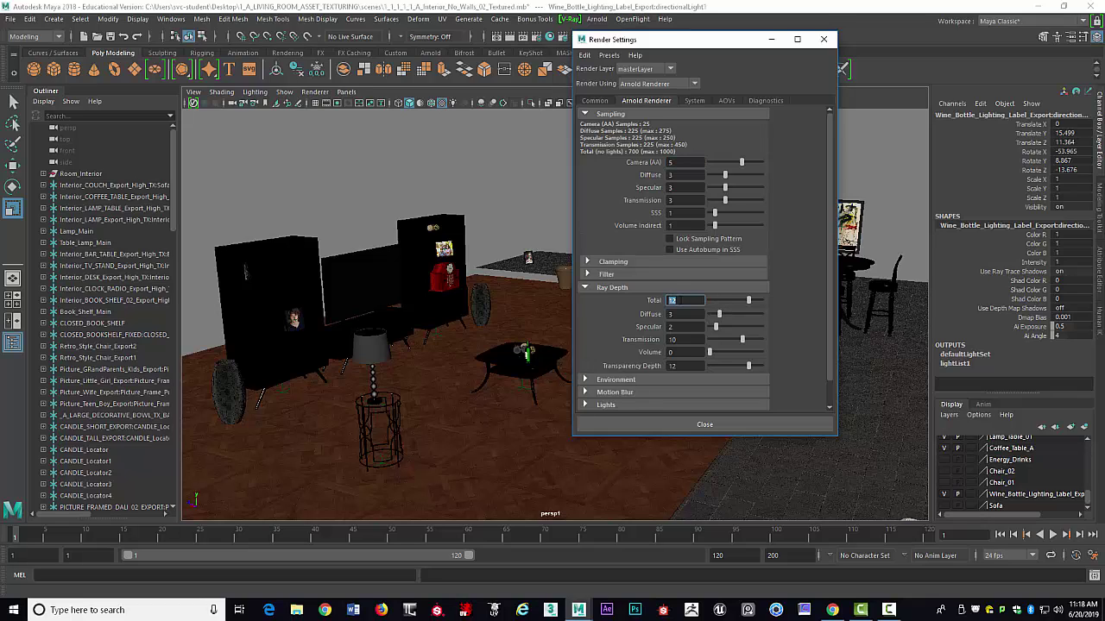
{"action": "double_click", "coordinate": [679, 315]}
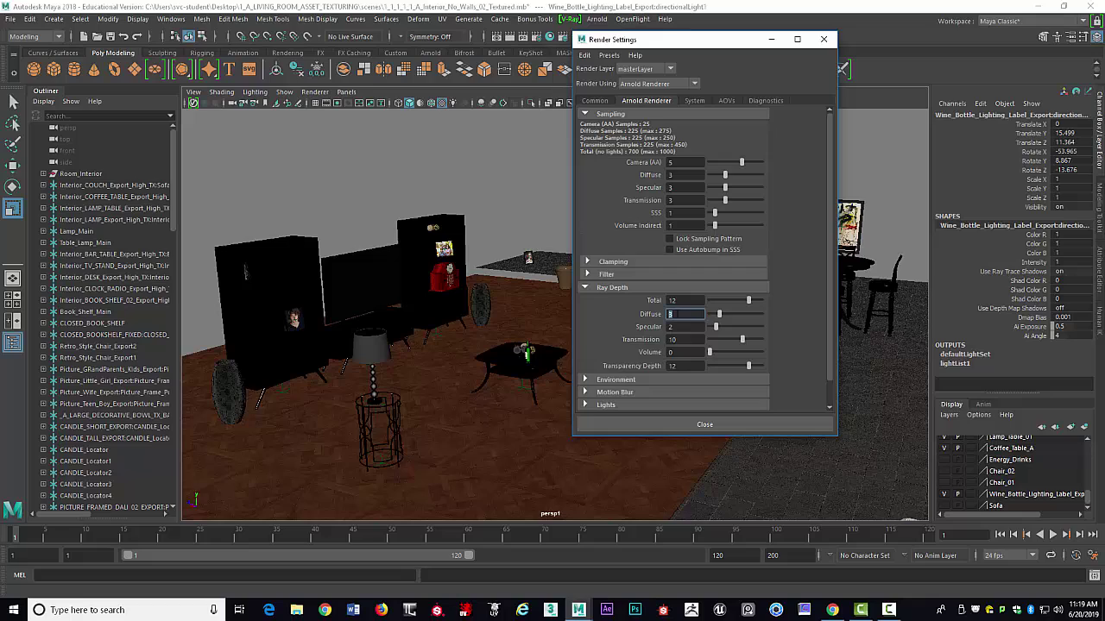
{"action": "double_click", "coordinate": [681, 328]}
{"action": "double_click", "coordinate": [682, 339]}
{"action": "double_click", "coordinate": [681, 366]}
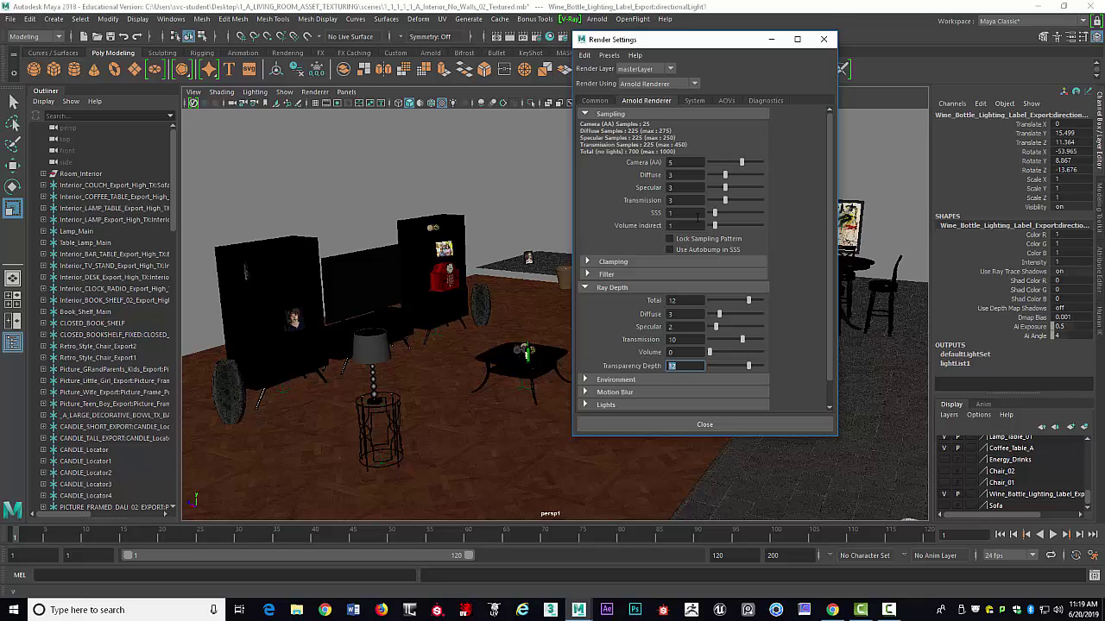
{"action": "left_click_drag", "start_coordinate": [720, 42], "coordinate": [768, 90]}
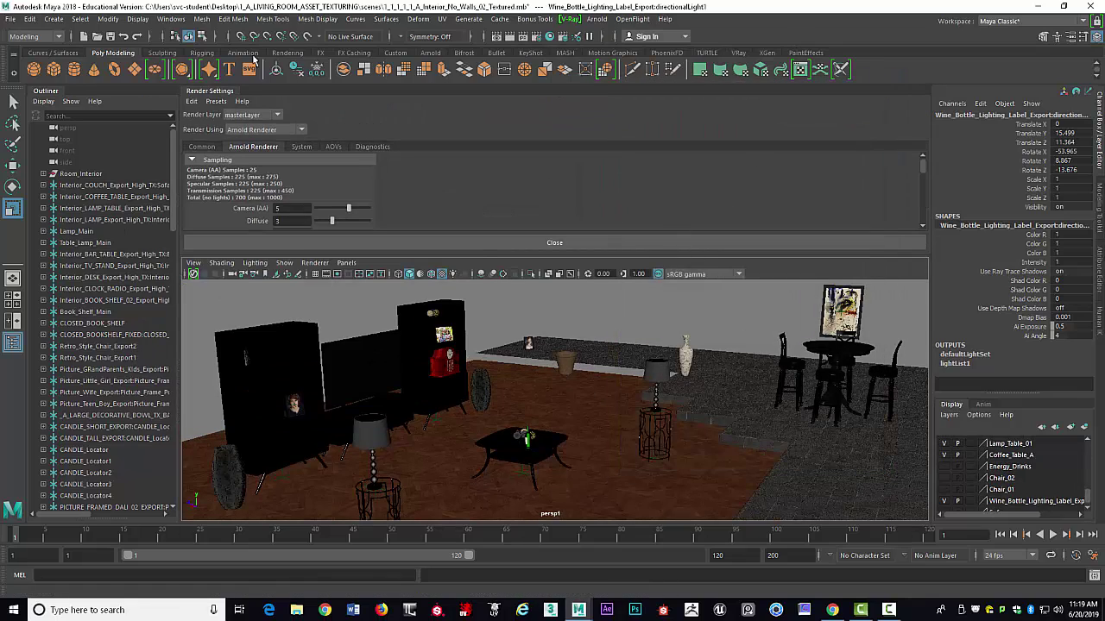
{"action": "left_click_drag", "start_coordinate": [210, 91], "coordinate": [691, 178]}
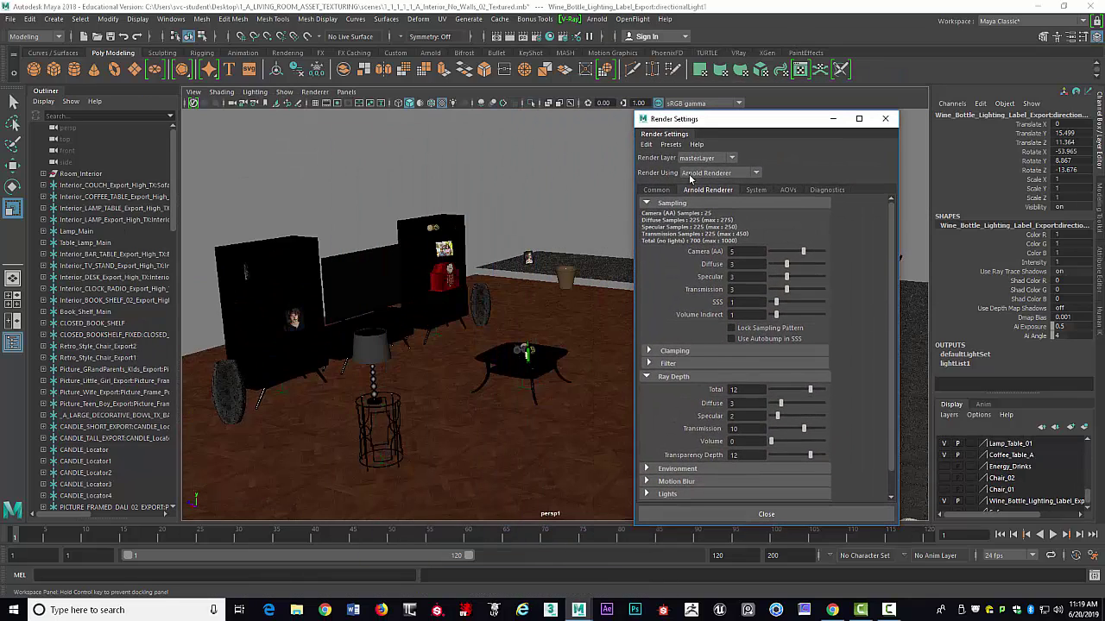
{"action": "left_click_drag", "start_coordinate": [760, 114], "coordinate": [724, 92]}
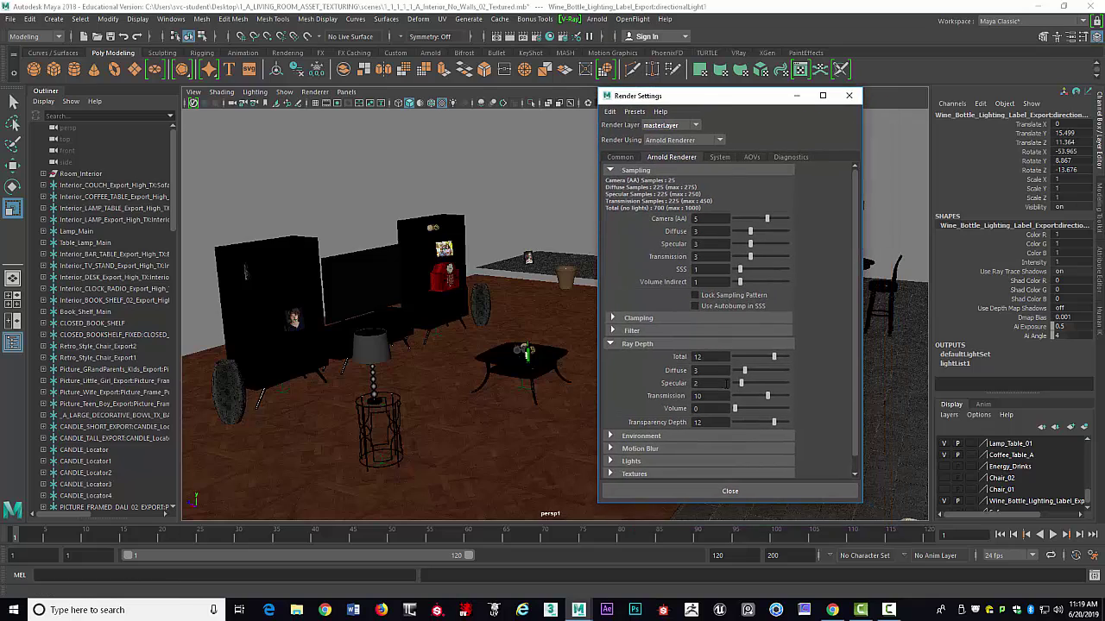
{"action": "double_click", "coordinate": [699, 395]}
{"action": "double_click", "coordinate": [710, 422]}
{"action": "double_click", "coordinate": [712, 357]}
{"action": "key", "text": "Tab"}
{"action": "key", "text": "Tab"}
{"action": "key", "text": "Tab"}
{"action": "key", "text": "Tab"}
{"action": "key", "text": "Tab"}
{"action": "left_click_drag", "start_coordinate": [727, 97], "coordinate": [664, 73]}
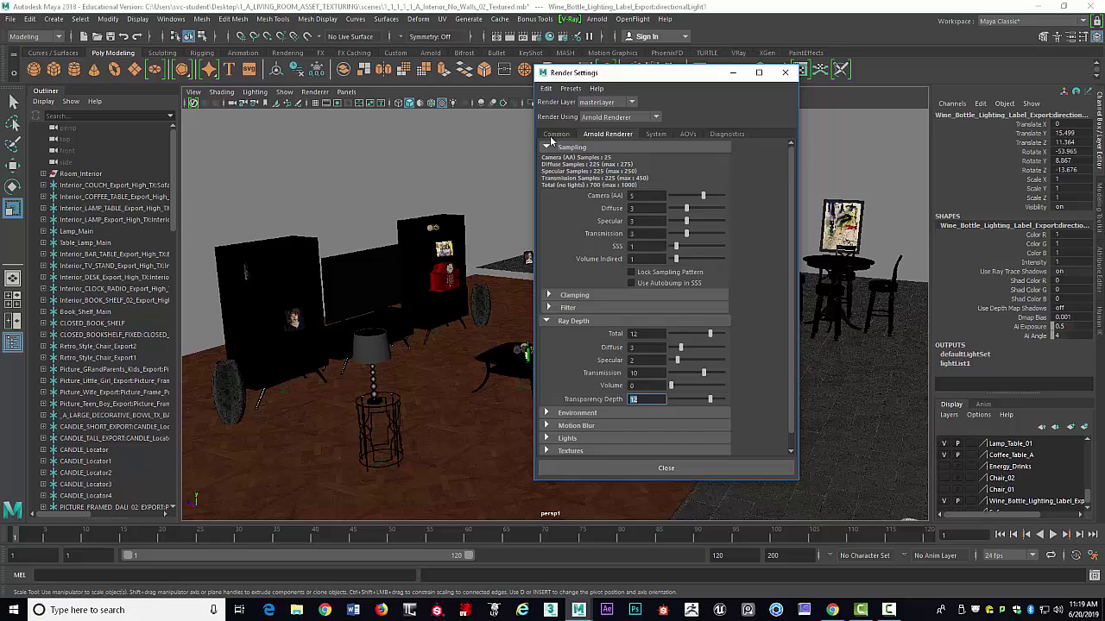
In the Common settings, confirm persp1 as the renderable camera
{"action": "left_click", "coordinate": [556, 133]}
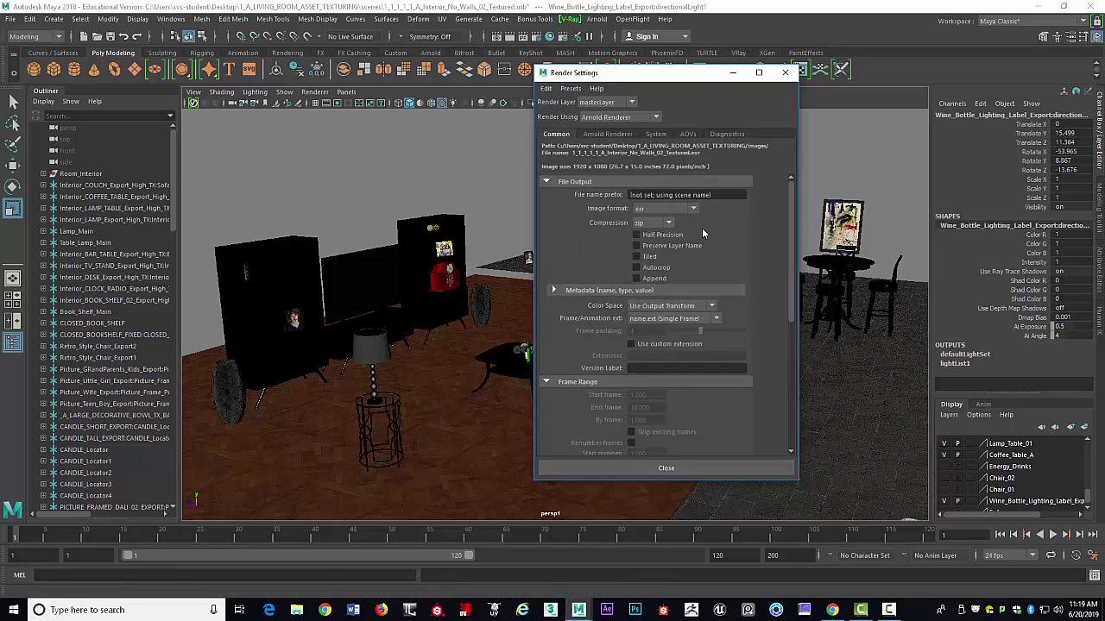
{"action": "left_click_drag", "start_coordinate": [791, 260], "coordinate": [782, 412]}
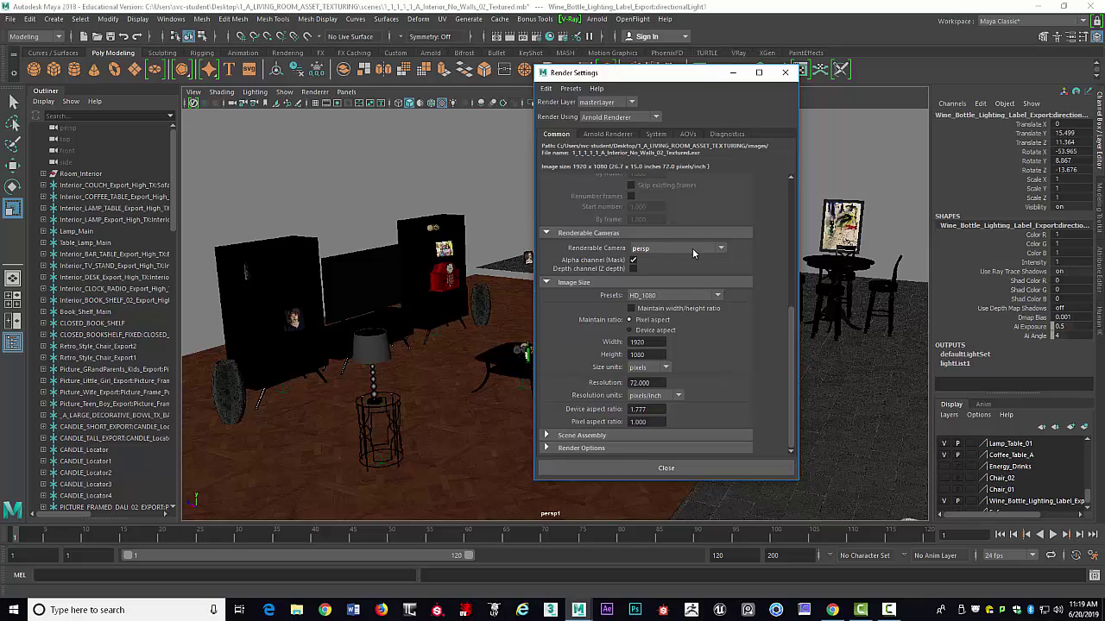
{"action": "left_click", "coordinate": [641, 249]}
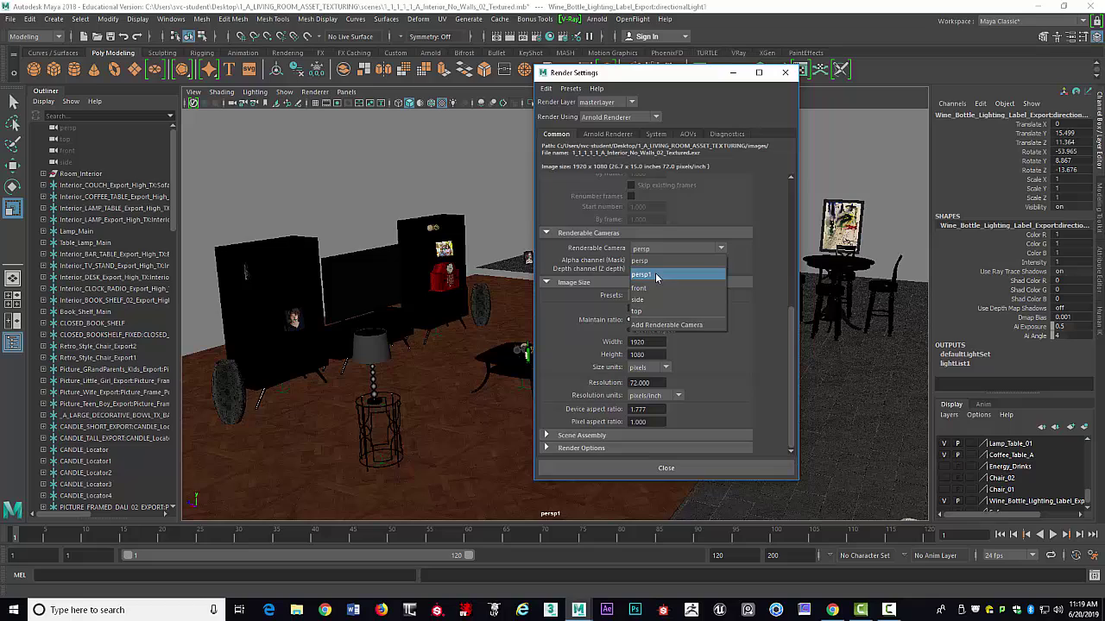
{"action": "left_click", "coordinate": [655, 273]}
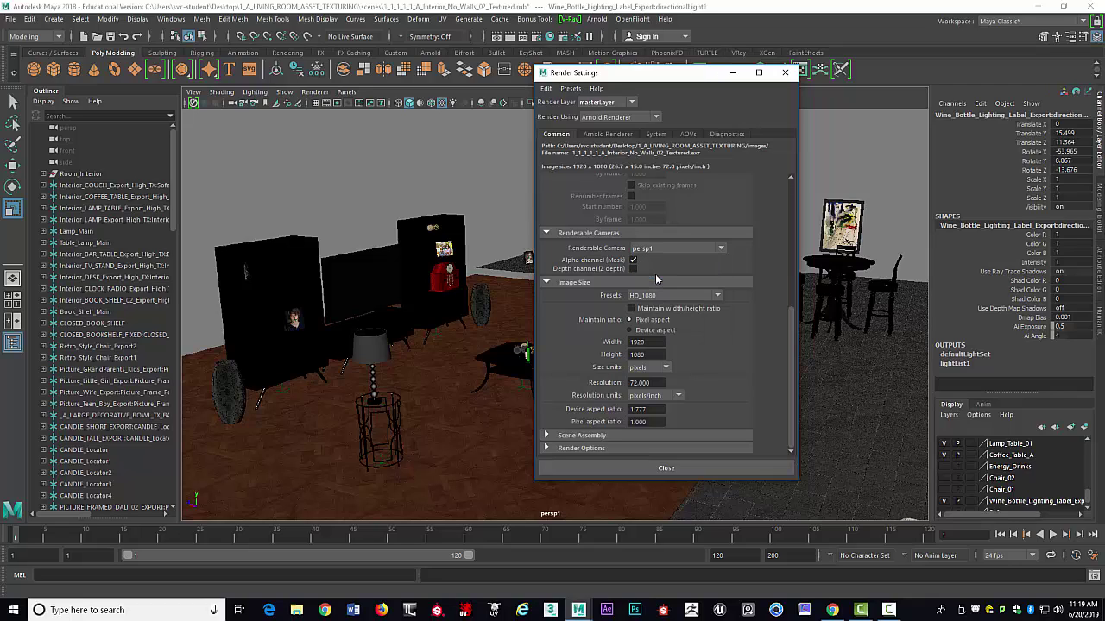
{"action": "left_click", "coordinate": [657, 249]}
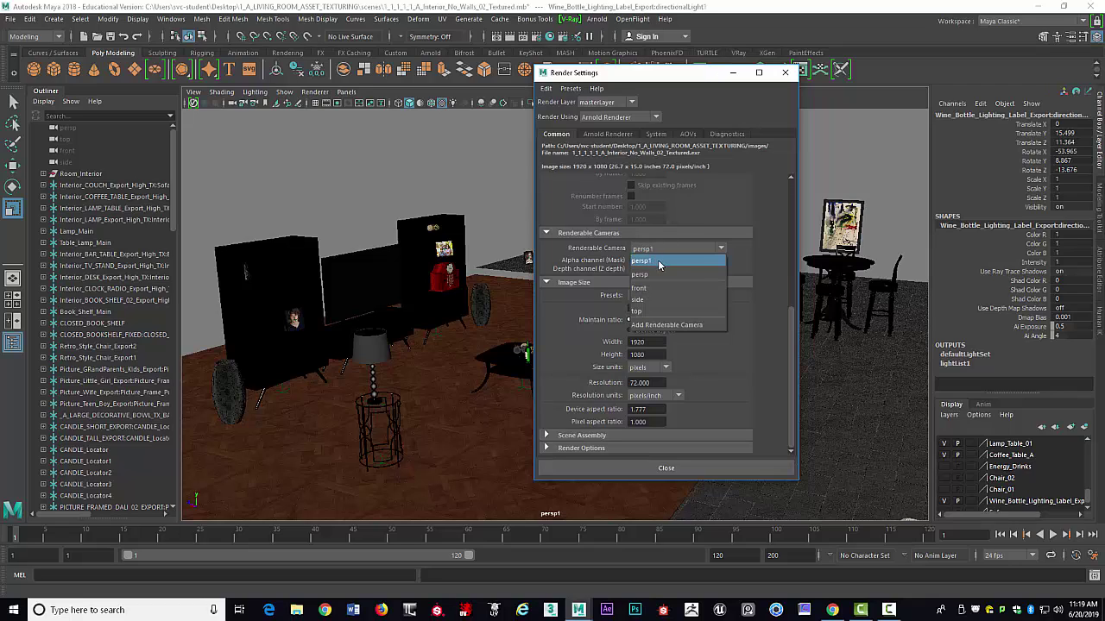
{"action": "left_click", "coordinate": [658, 260]}
{"action": "left_click", "coordinate": [656, 249]}
{"action": "left_click", "coordinate": [656, 260]}
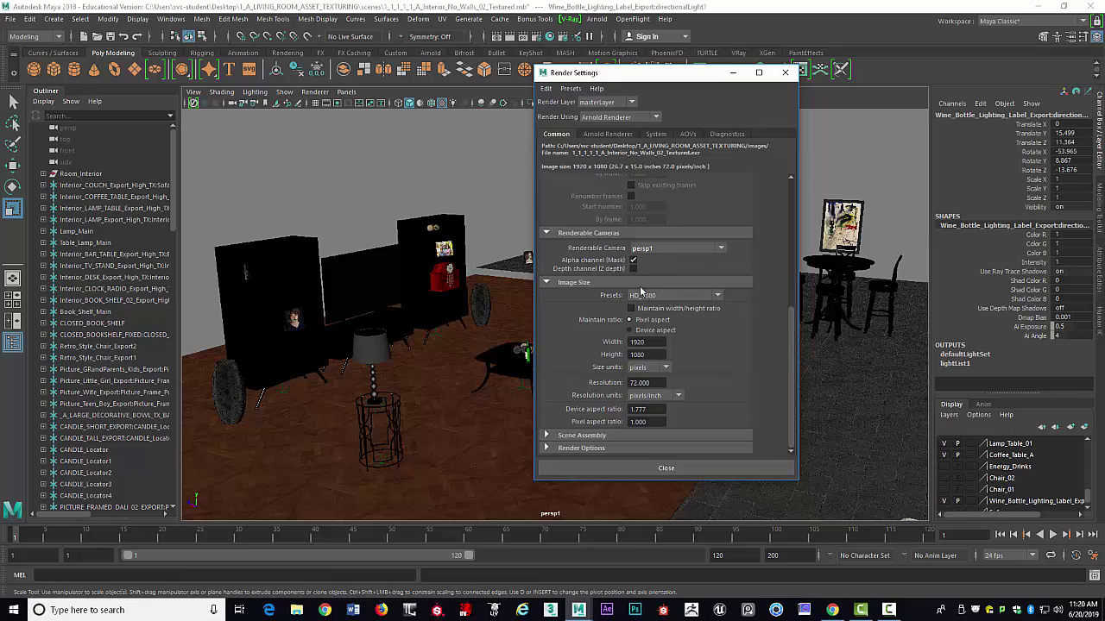
Choose the HD_720 image size preset, 1280x720
{"action": "left_click", "coordinate": [717, 295]}
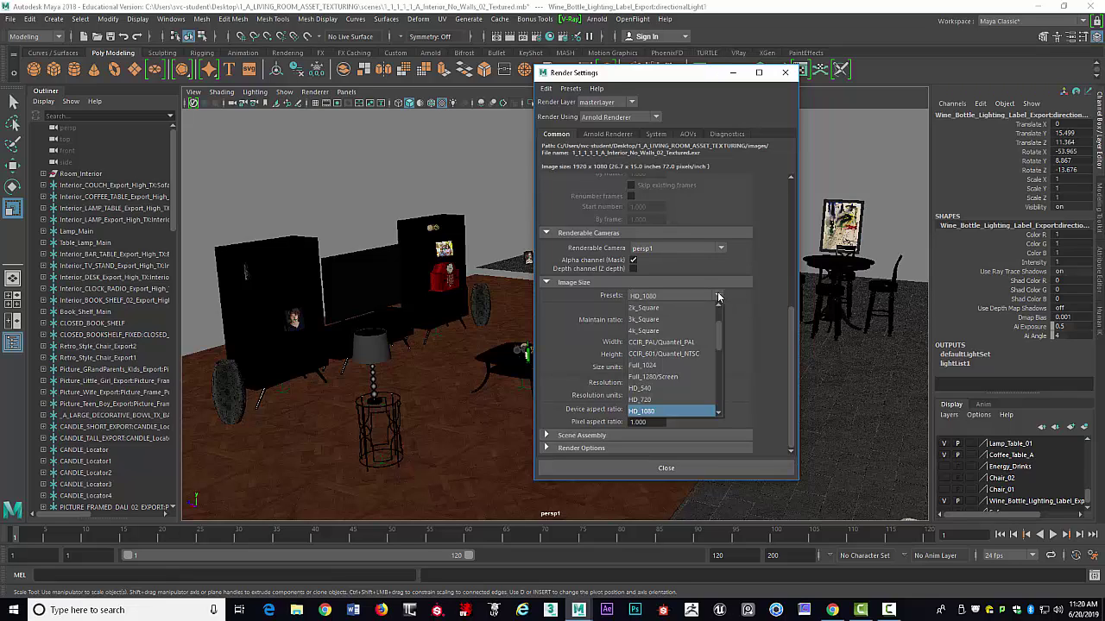
{"action": "left_click", "coordinate": [656, 401]}
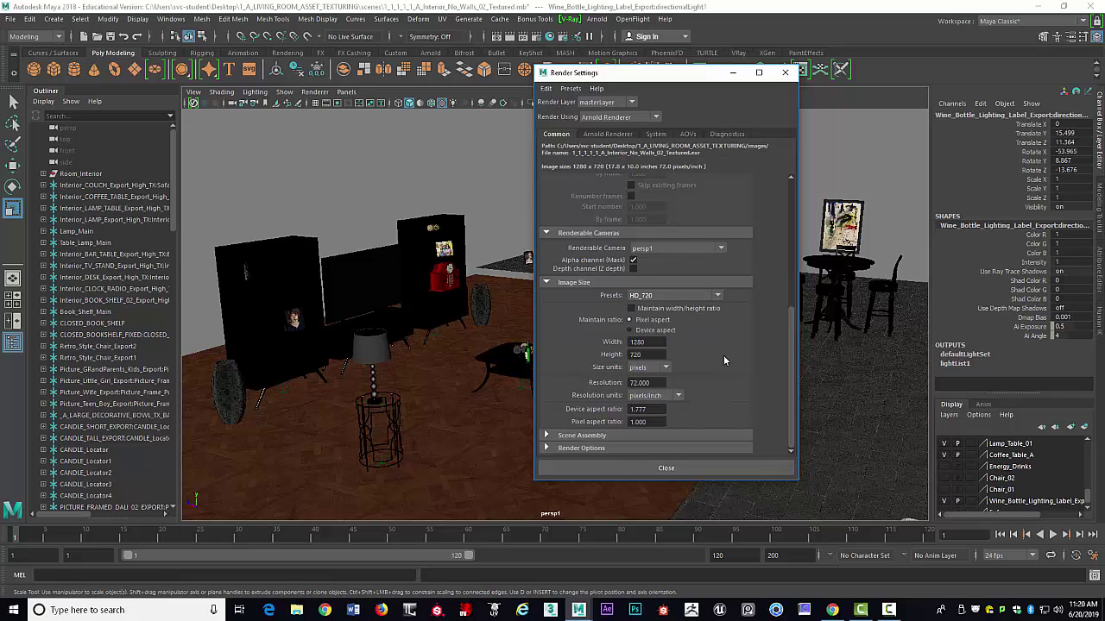
{"action": "scroll", "coordinate": [694, 390], "scroll_direction": "up", "scroll_amount": 5}
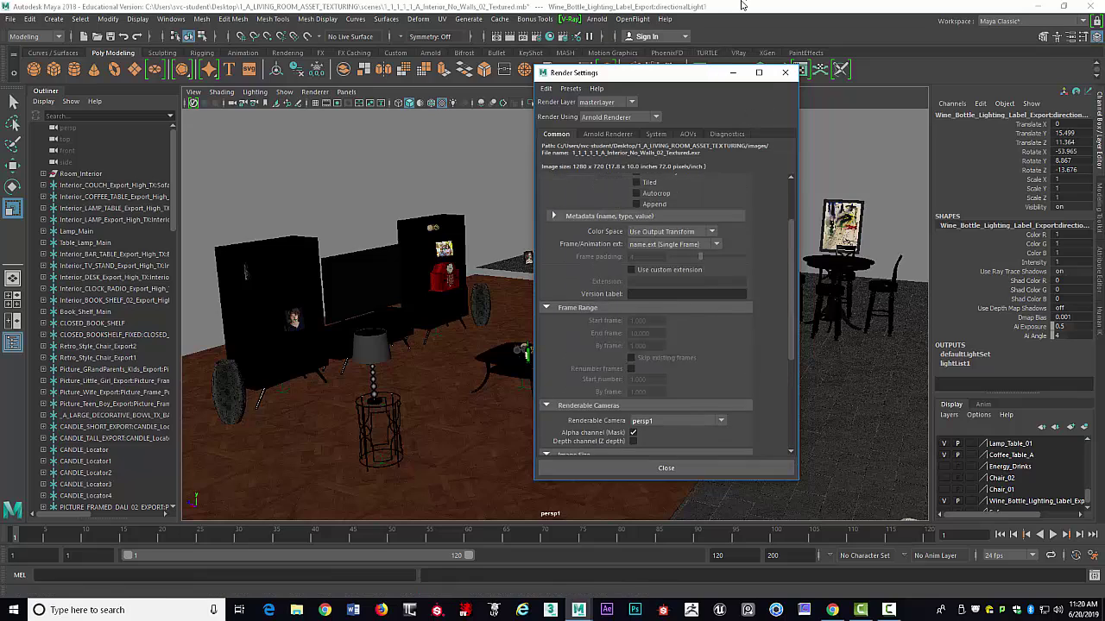
Close Render Settings, turn on the Resolution Gate, and frame the room with the white vase in front
{"action": "left_click", "coordinate": [785, 73]}
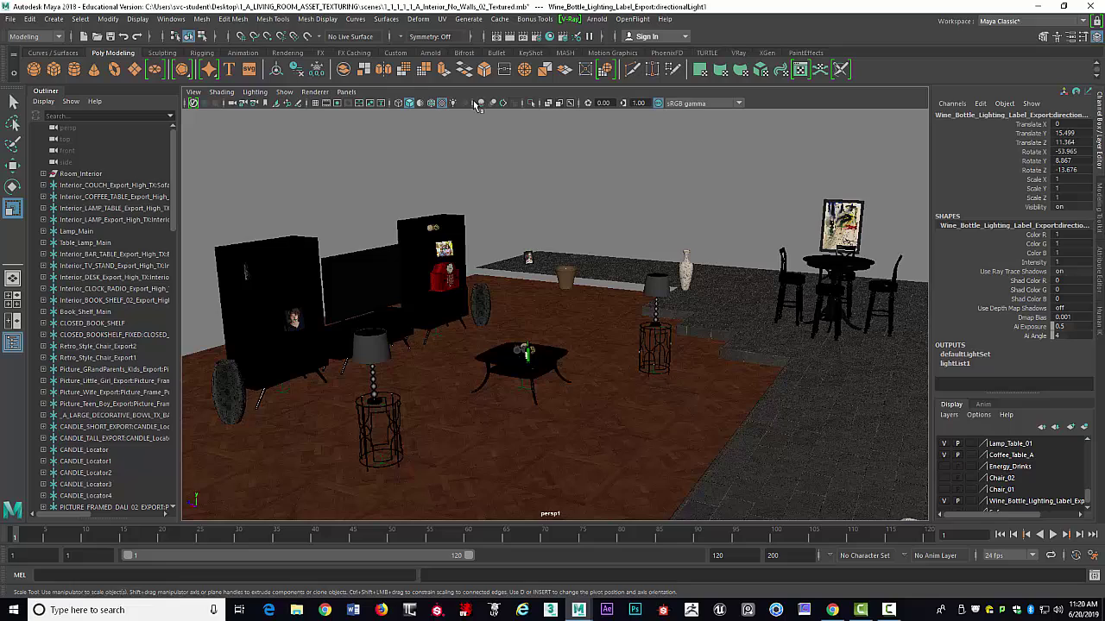
{"action": "left_click", "coordinate": [338, 104]}
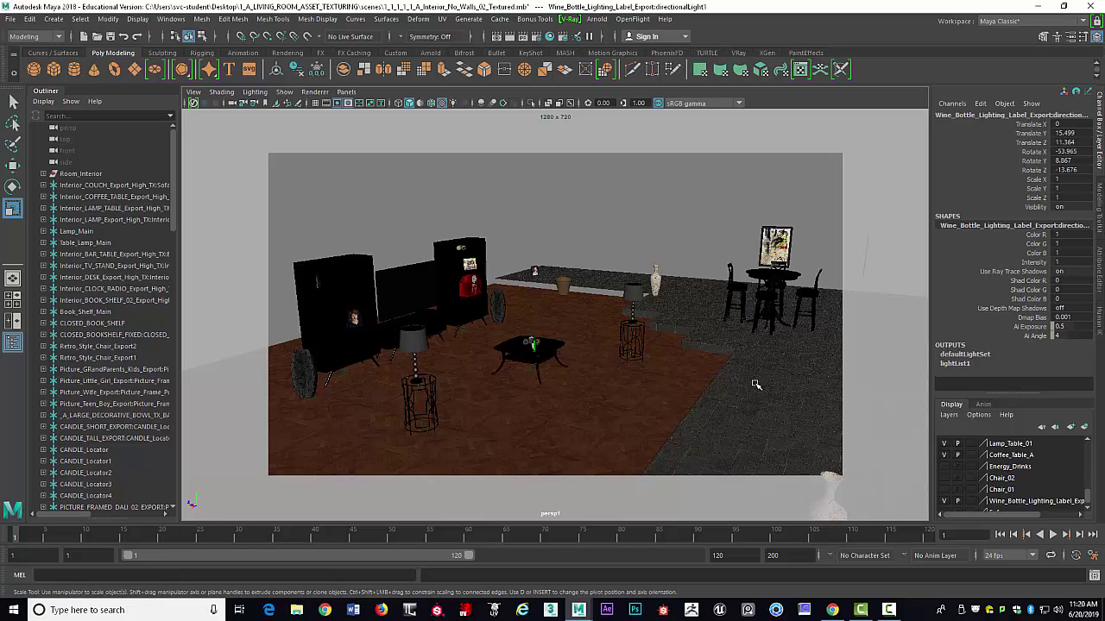
{"action": "left_click_drag", "start_coordinate": [753, 384], "coordinate": [705, 359], "text": "alt"}
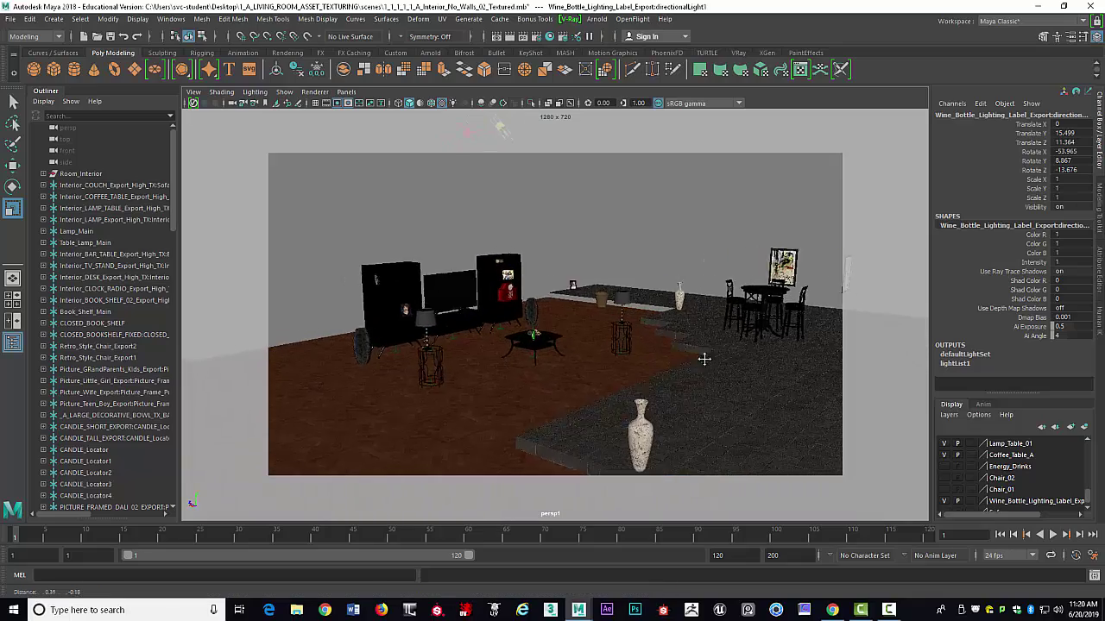
{"action": "middle_click_drag", "start_coordinate": [705, 360], "coordinate": [689, 339], "text": "alt"}
{"action": "left_click_drag", "start_coordinate": [693, 334], "coordinate": [658, 299], "text": "alt"}
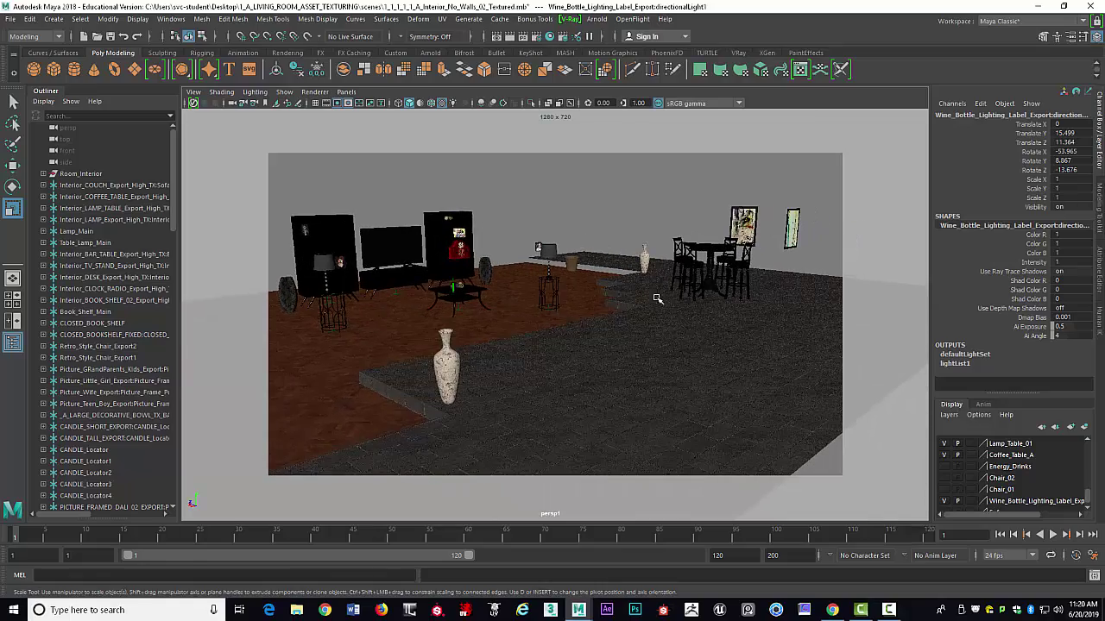
{"action": "right_click_drag", "start_coordinate": [657, 298], "coordinate": [680, 316], "text": "alt"}
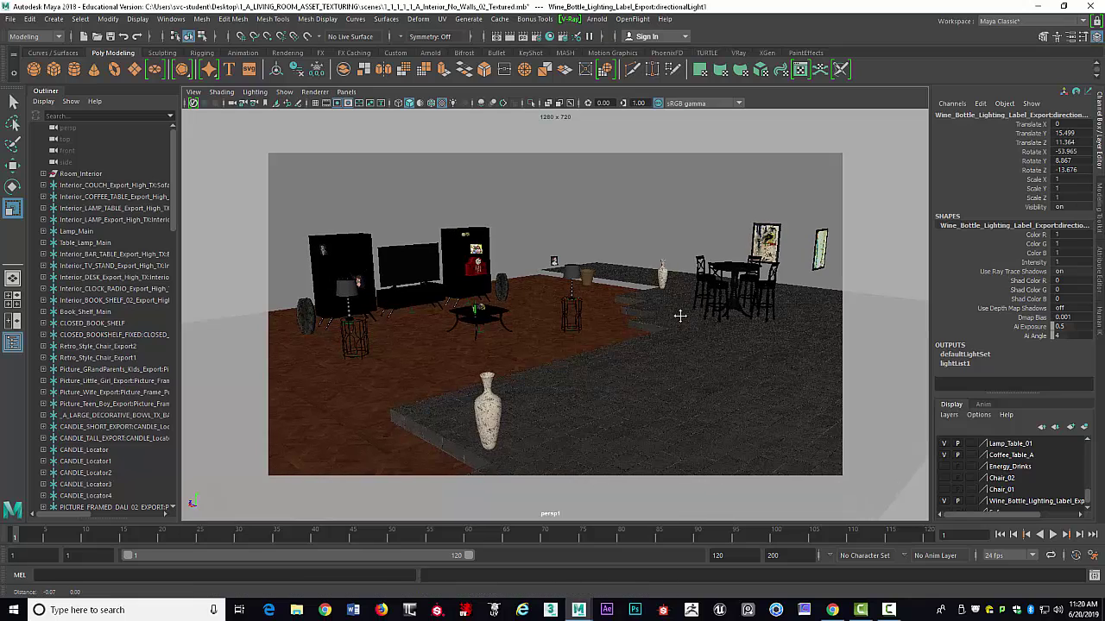
Render the current frame with Arnold at 1280x720 and reposition the Render View window
{"action": "left_click", "coordinate": [510, 38]}
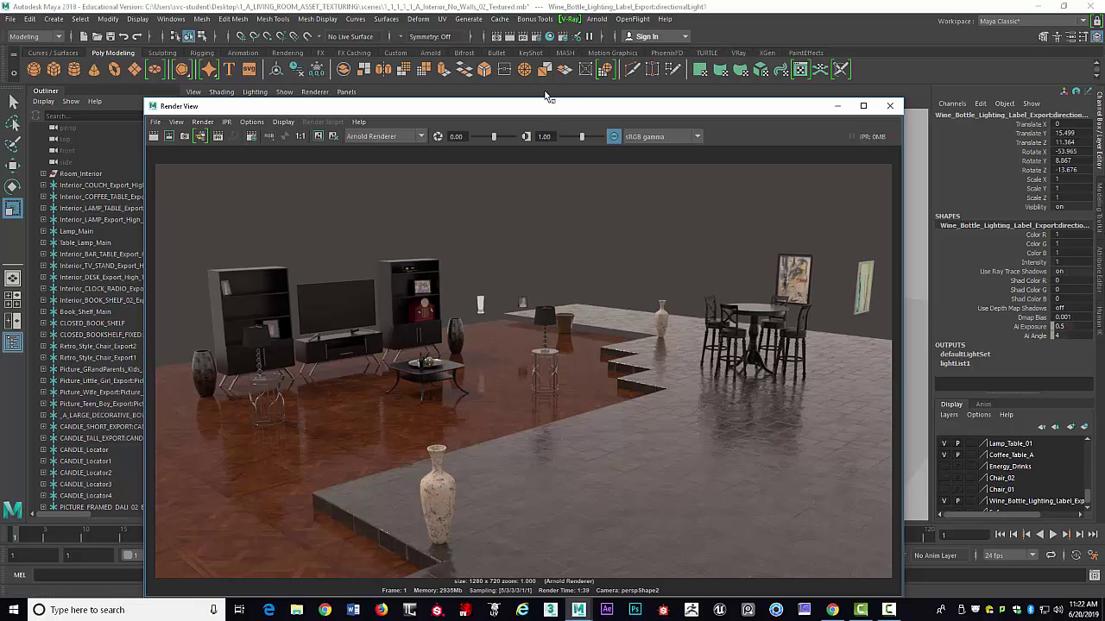
{"action": "left_click_drag", "start_coordinate": [546, 106], "coordinate": [541, 68]}
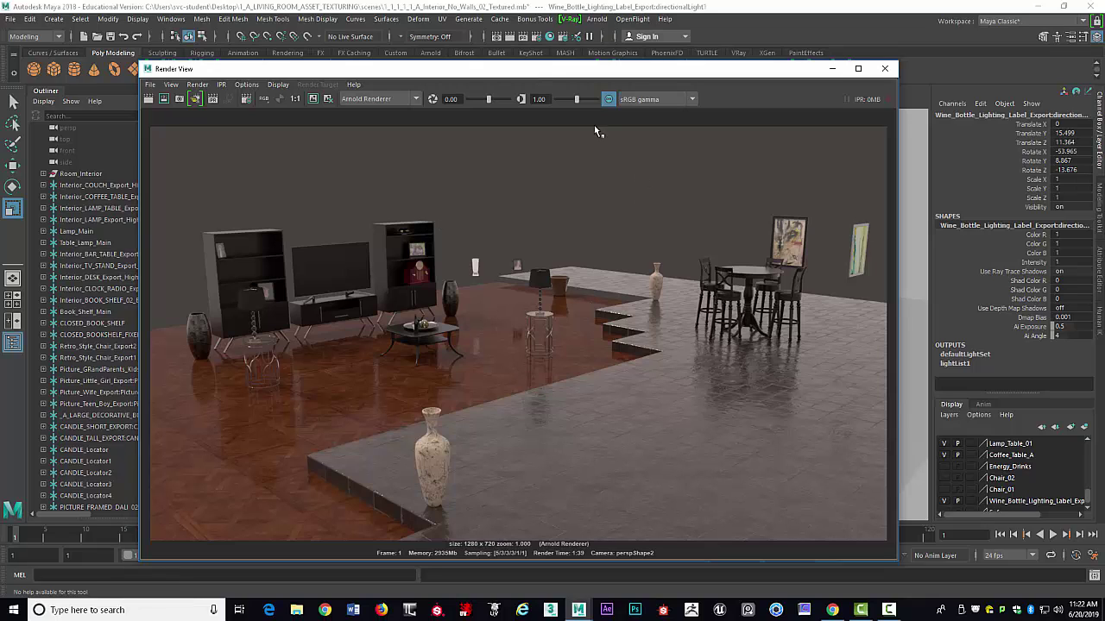
{"action": "left_click_drag", "start_coordinate": [529, 67], "coordinate": [546, 59]}
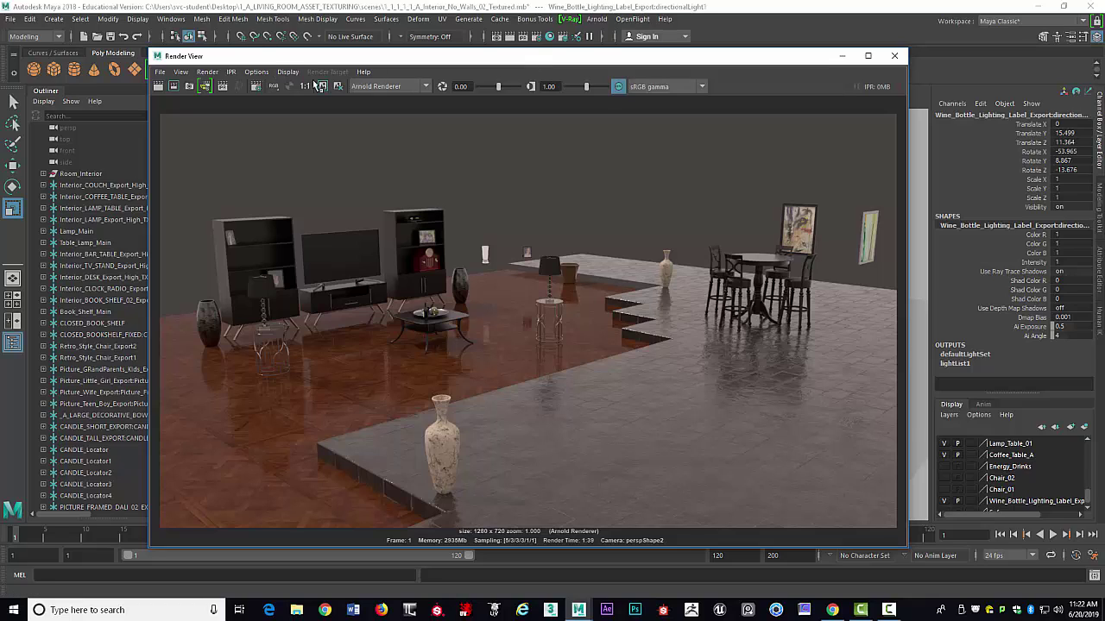
Set Save Image options to Color Managed Image - View Transform embedded, apply, and reopen to verify
{"action": "left_click", "coordinate": [160, 72]}
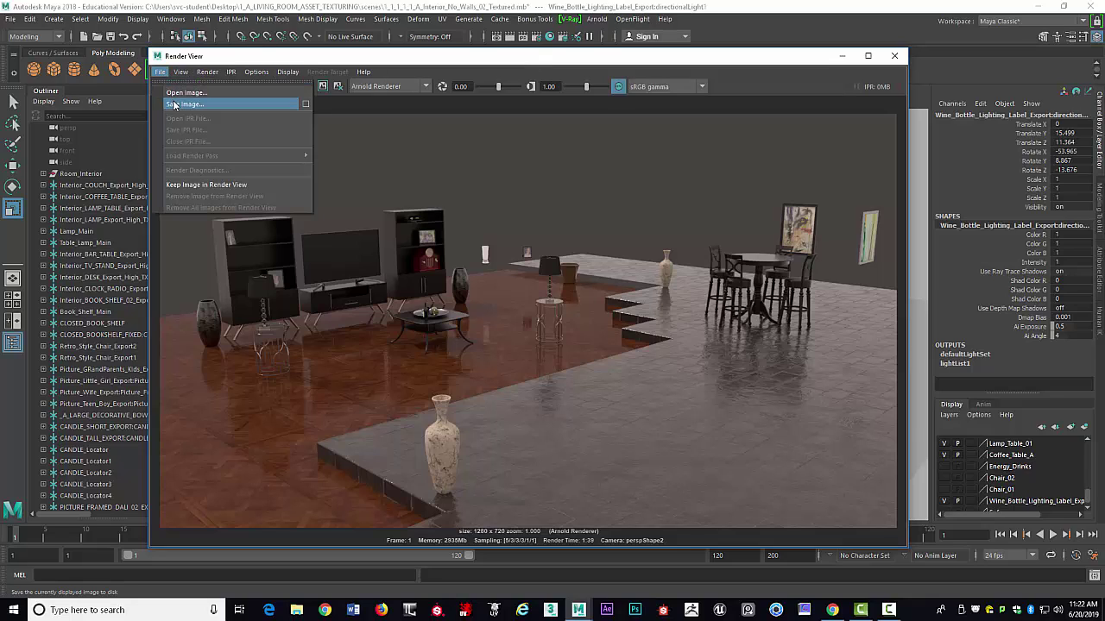
{"action": "left_click", "coordinate": [307, 102]}
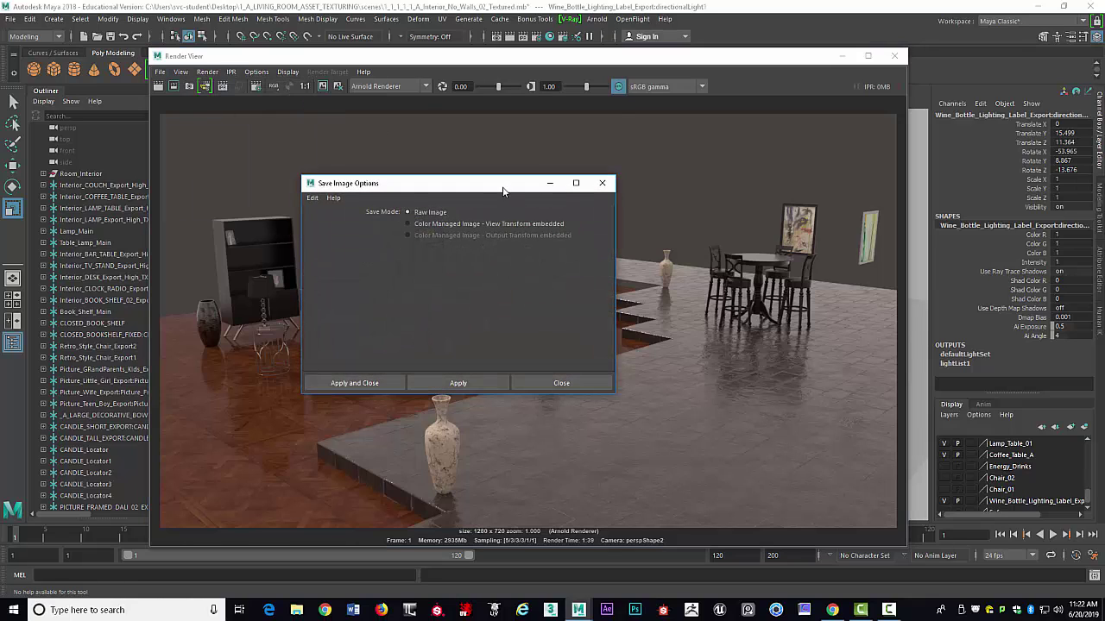
{"action": "left_click_drag", "start_coordinate": [503, 191], "coordinate": [501, 123]}
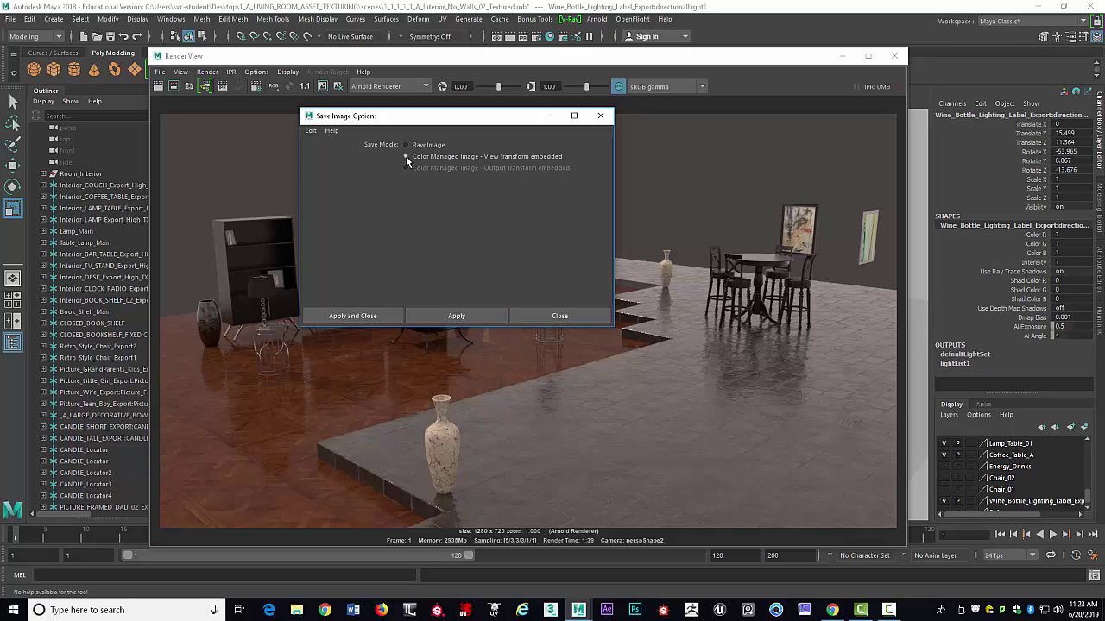
{"action": "left_click", "coordinate": [384, 315]}
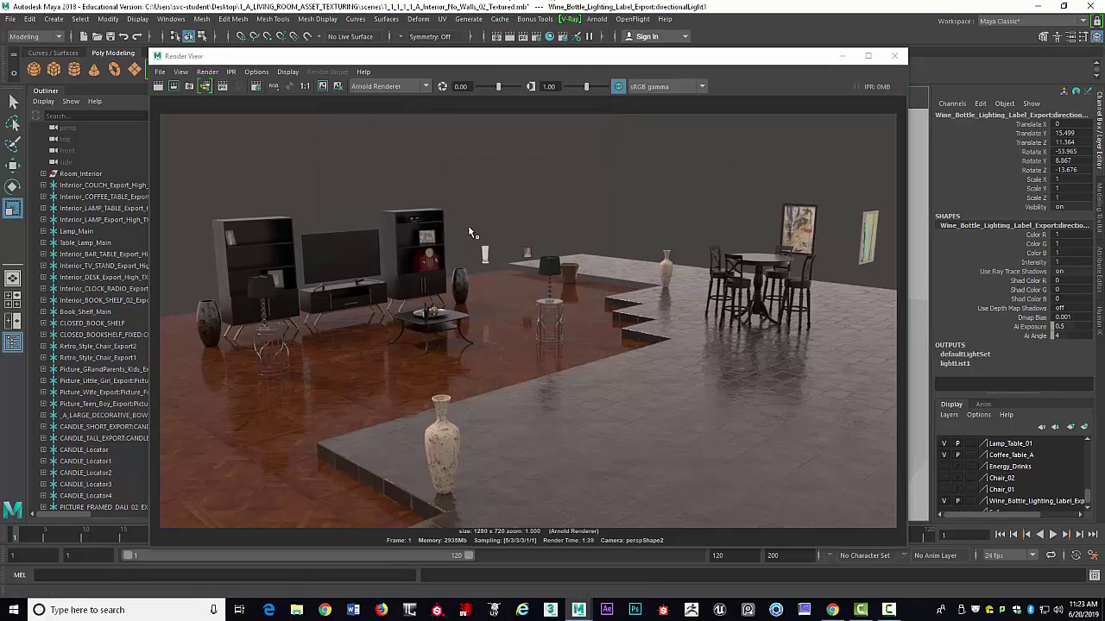
{"action": "left_click", "coordinate": [159, 71]}
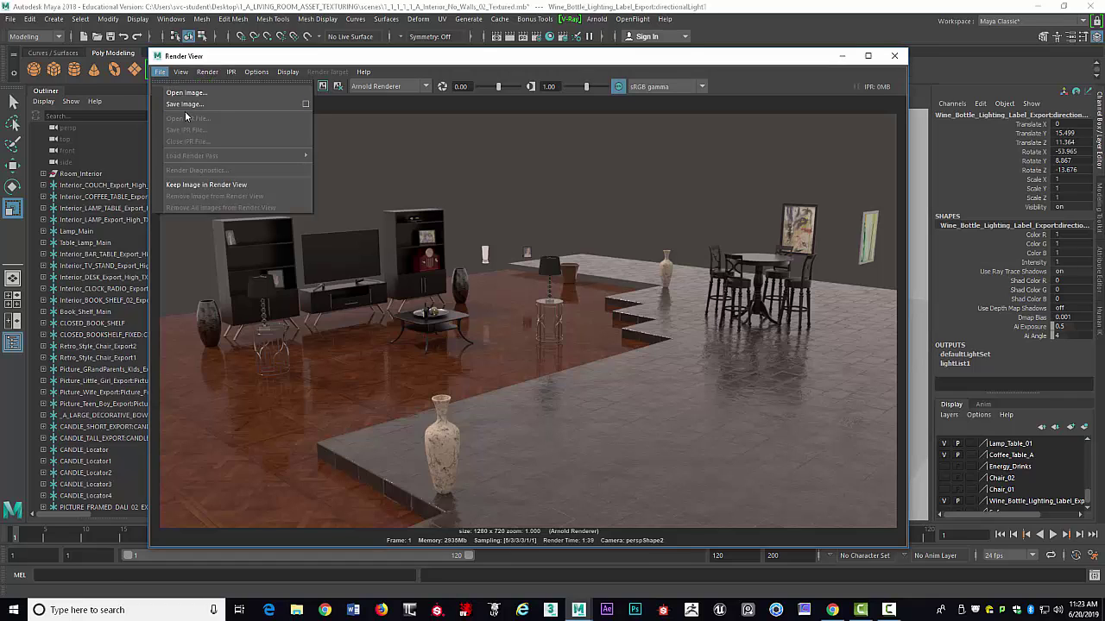
{"action": "left_click", "coordinate": [308, 105]}
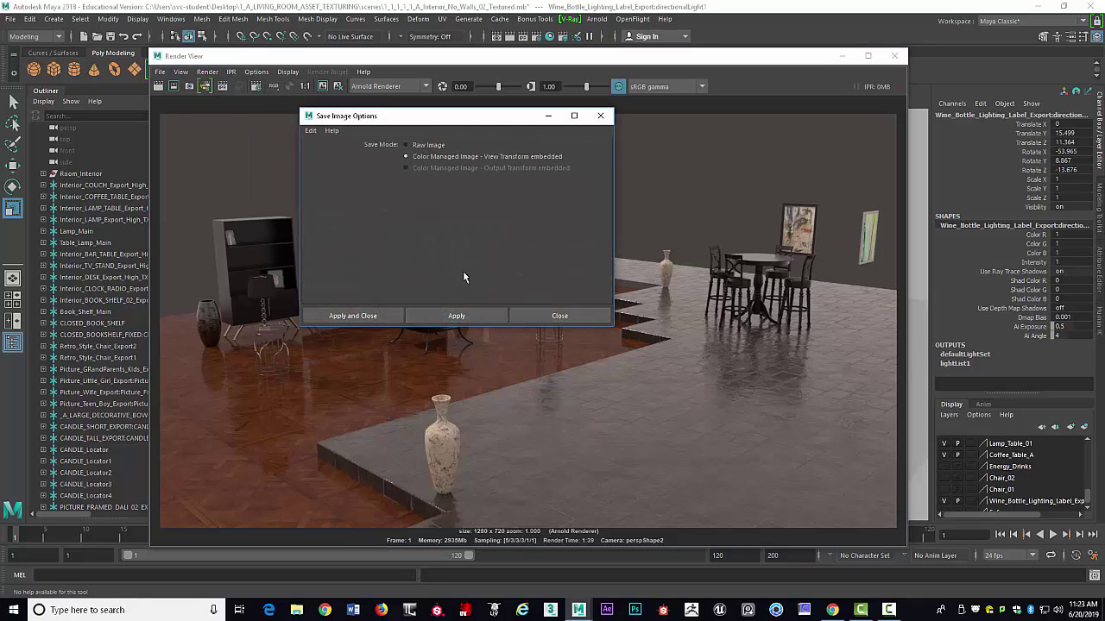
Close the options, start Save Image, and set the file format to JPEG
{"action": "left_click", "coordinate": [380, 313]}
{"action": "left_click", "coordinate": [160, 72]}
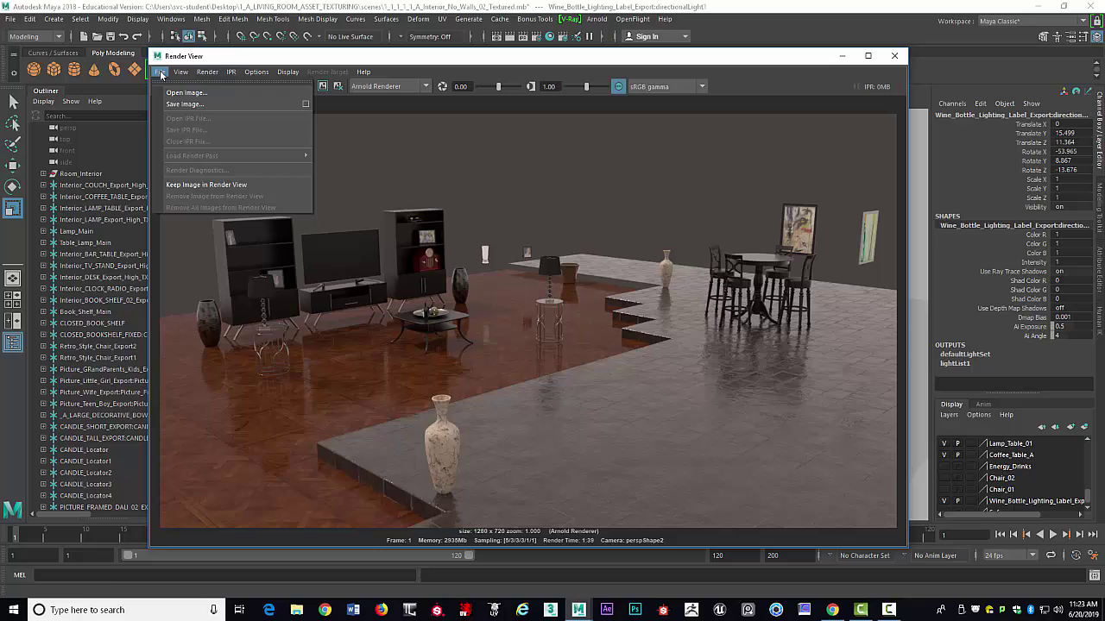
{"action": "left_click", "coordinate": [176, 104]}
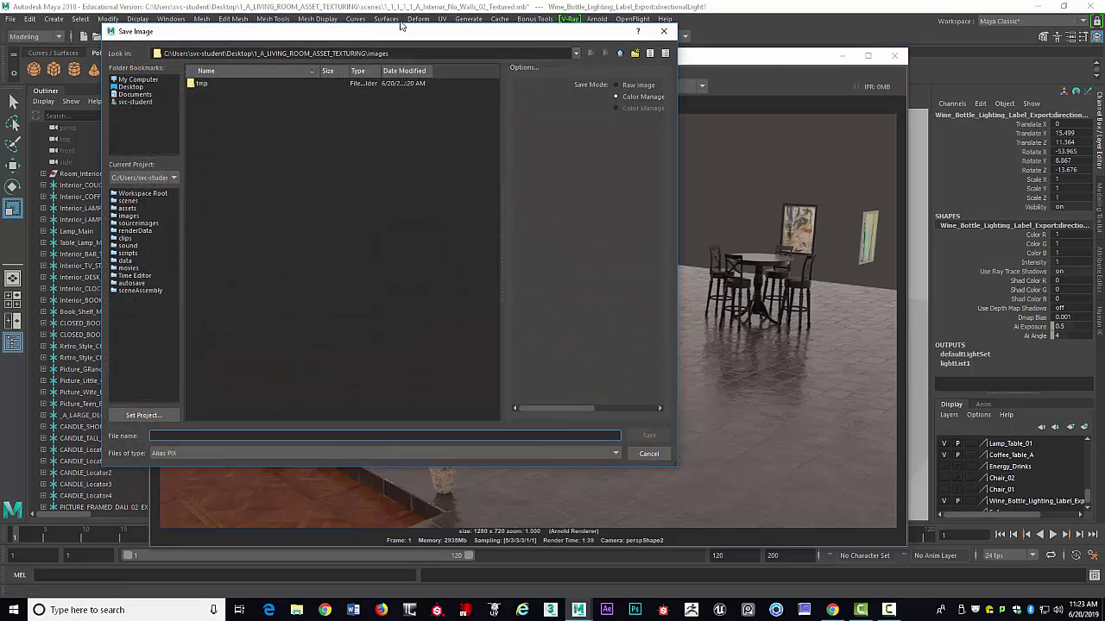
{"action": "left_click_drag", "start_coordinate": [403, 31], "coordinate": [500, 32]}
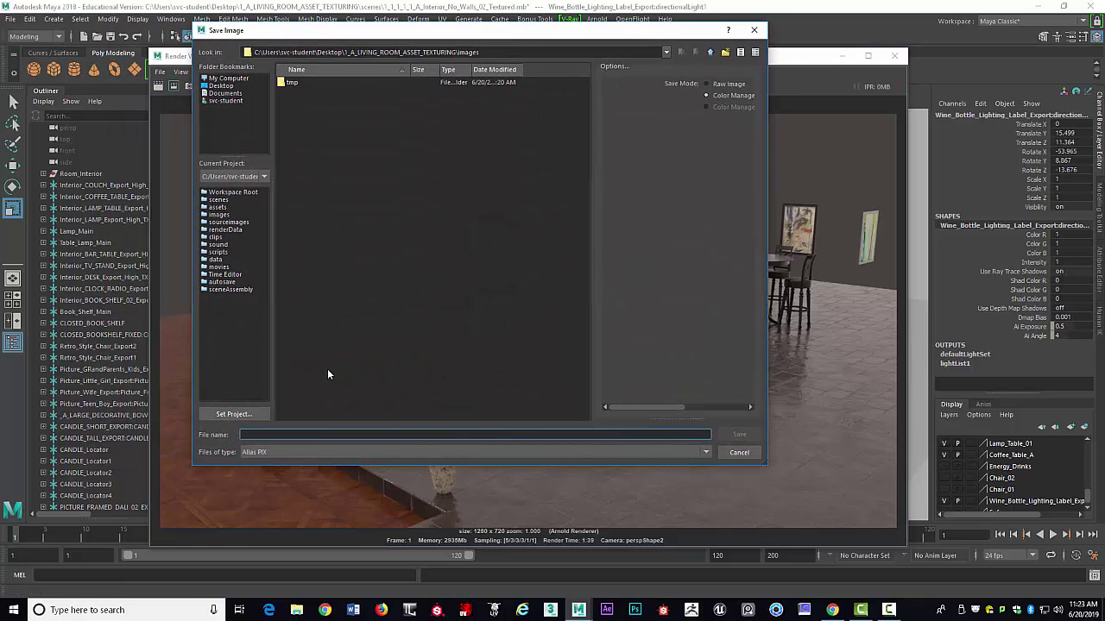
{"action": "left_click", "coordinate": [292, 454]}
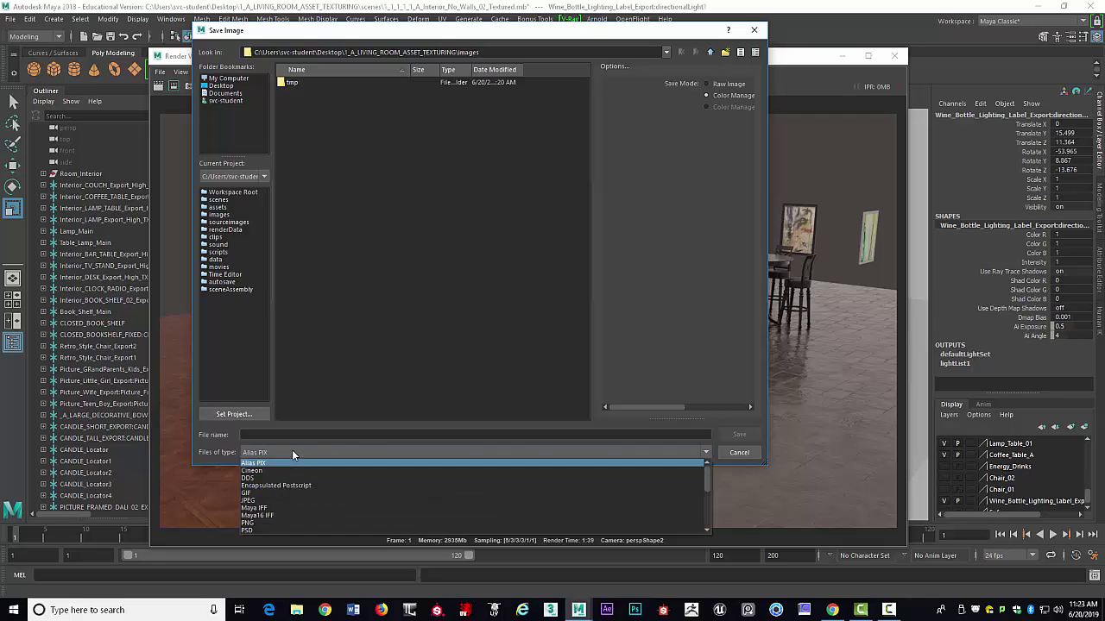
{"action": "left_click", "coordinate": [281, 500]}
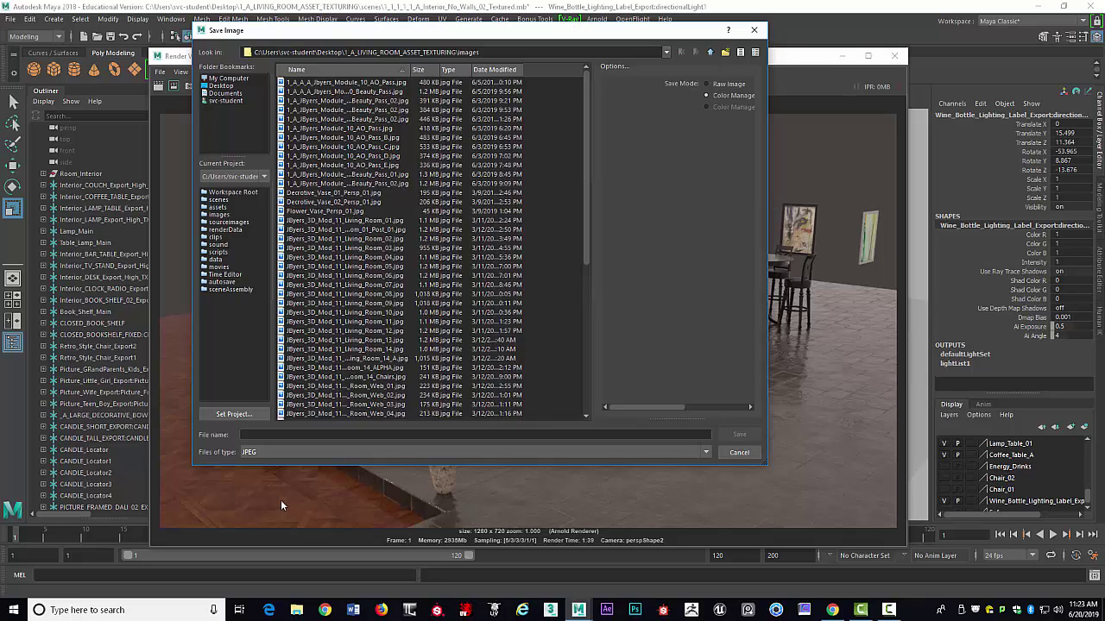
{"action": "left_click", "coordinate": [263, 453]}
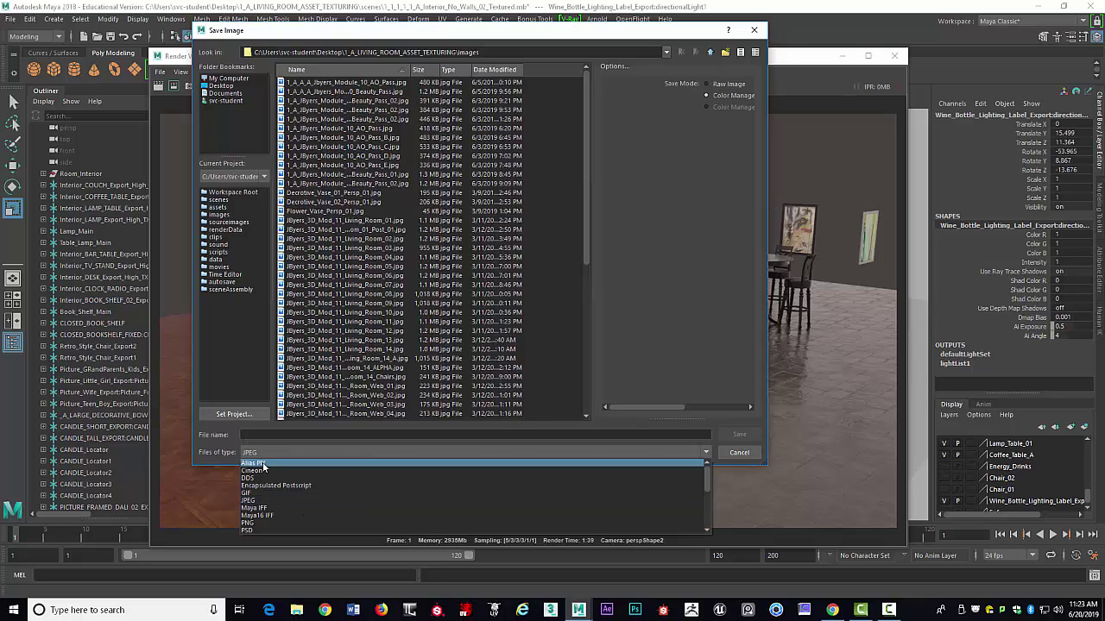
{"action": "left_click", "coordinate": [263, 462]}
{"action": "left_click", "coordinate": [284, 453]}
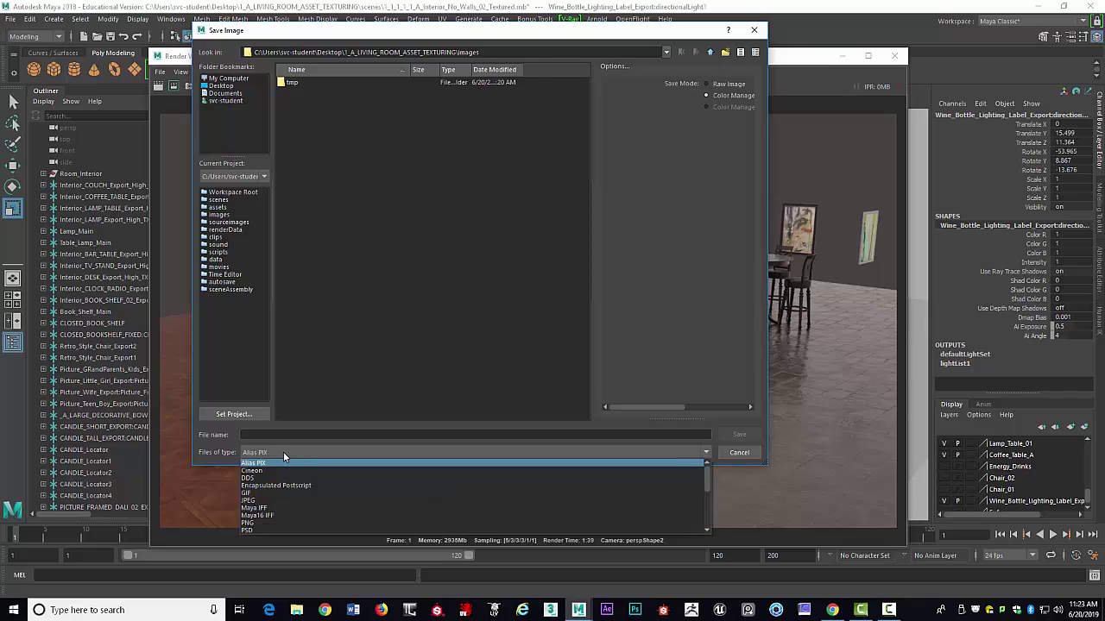
{"action": "left_click", "coordinate": [252, 501]}
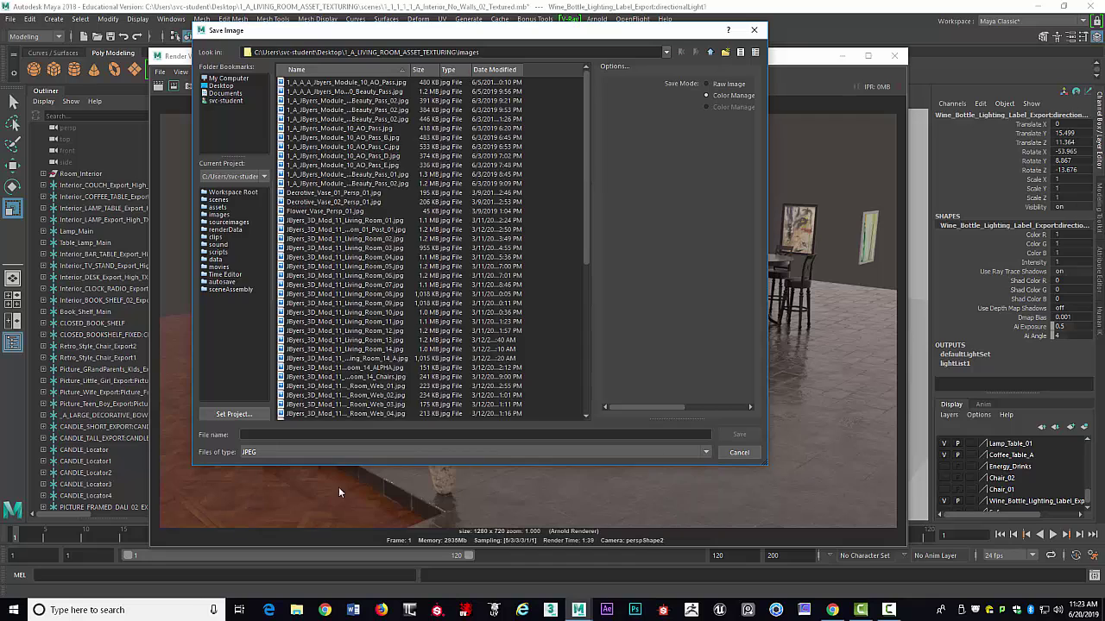
Name the file with the student's prefix plus Exercise_03_Room_Full_01 and save it
{"action": "left_click", "coordinate": [256, 435]}
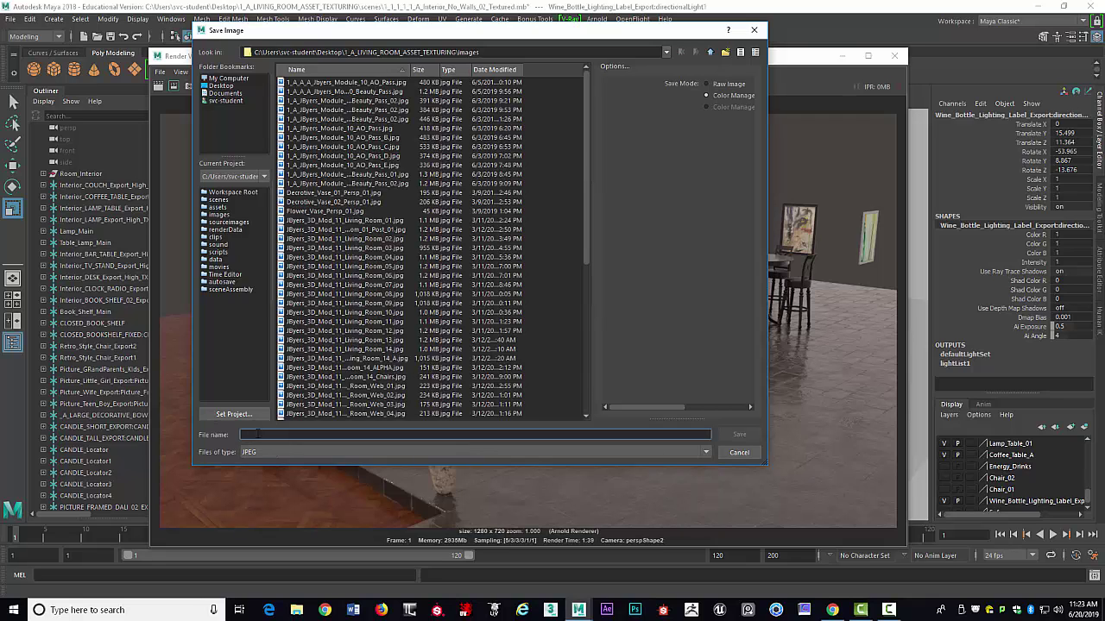
{"action": "type", "text": "JByers_"}
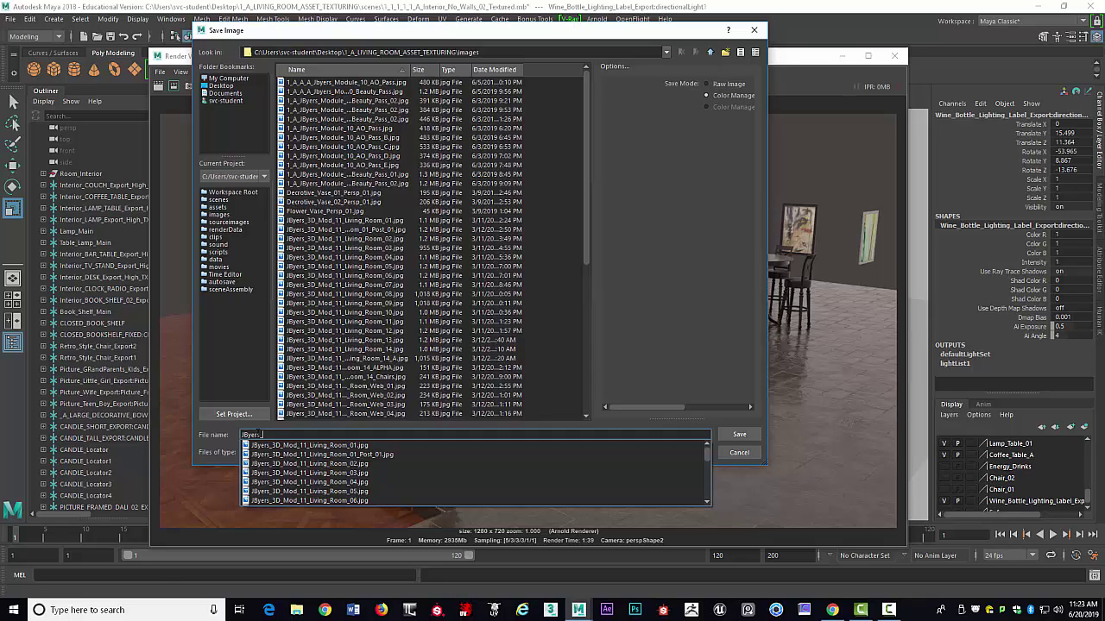
{"action": "type", "text": "Exerc"}
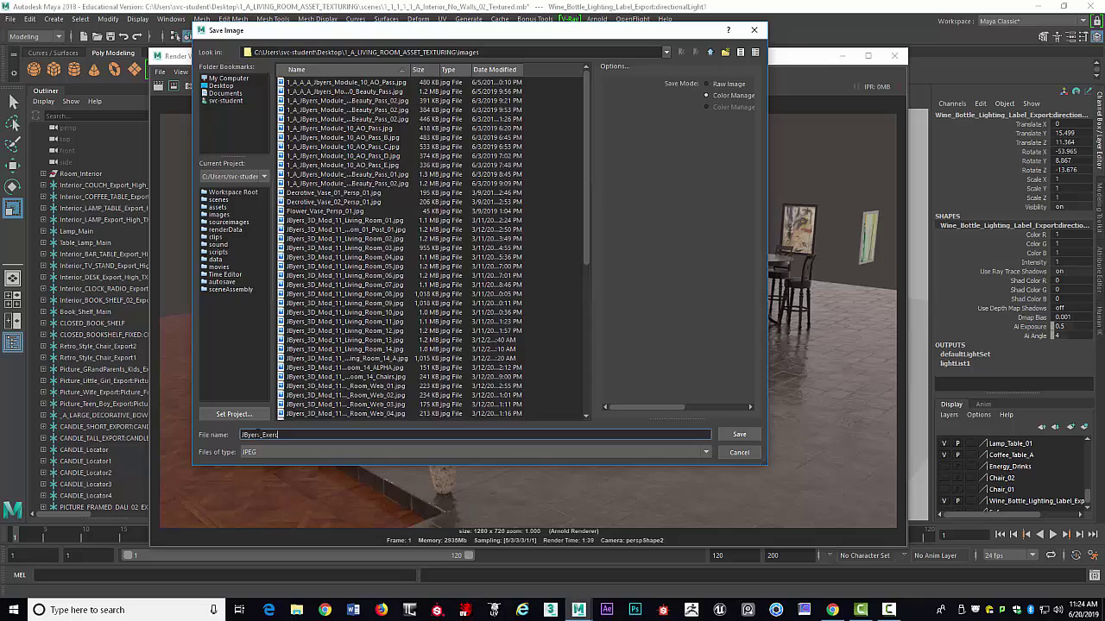
{"action": "type", "text": "ise_03_Room_Full_01"}
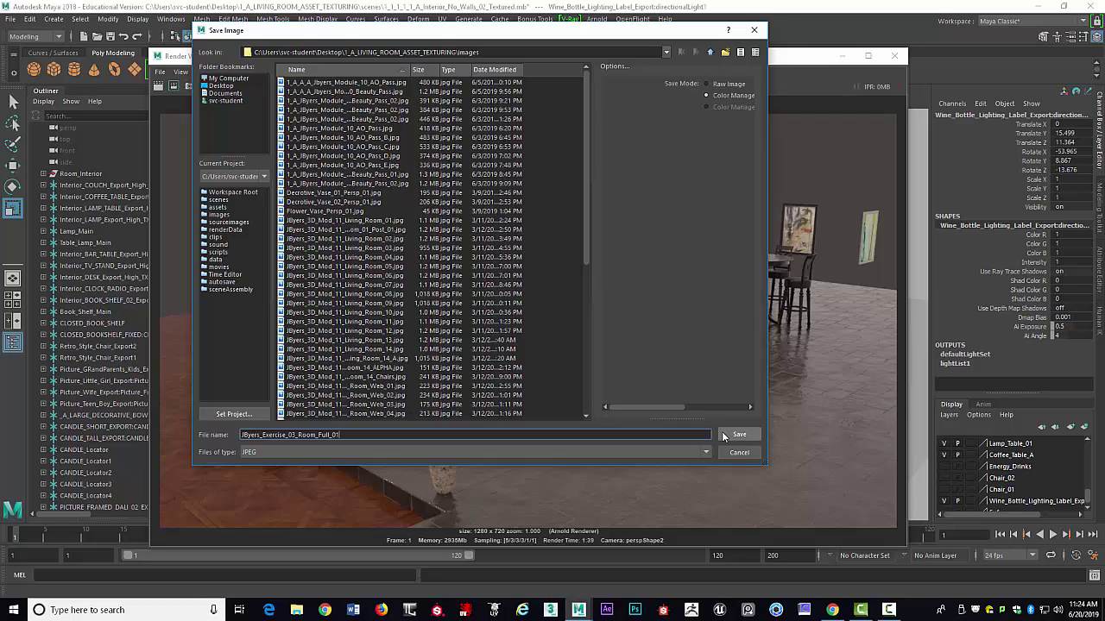
{"action": "left_click", "coordinate": [736, 434]}
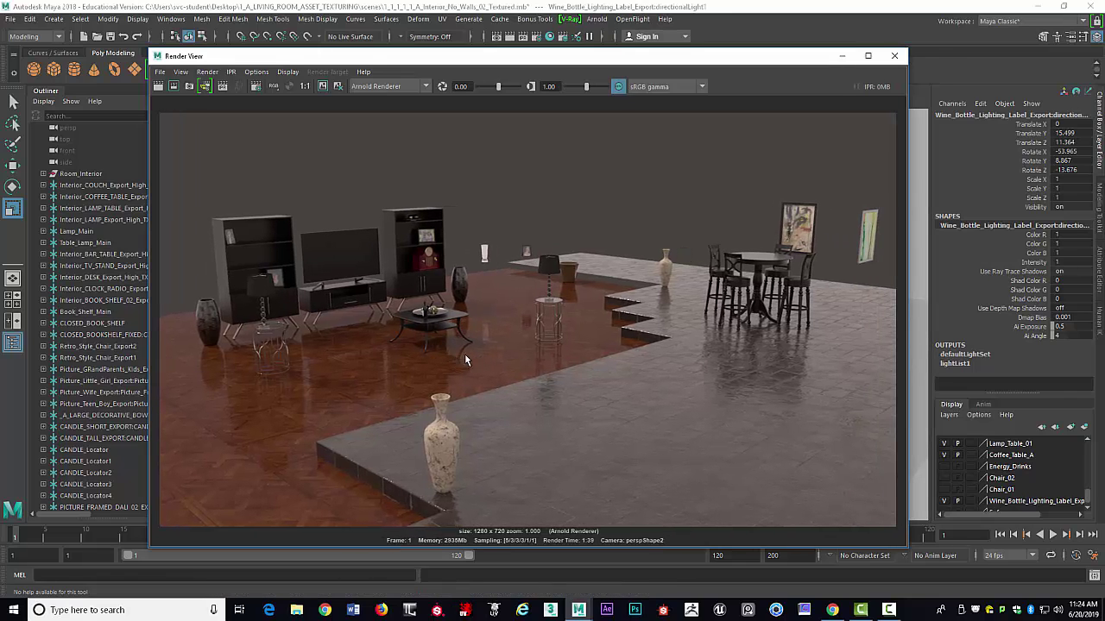
Reframe the persp camera on the dining set and render the view with Arnold at 1280 x 720
{"action": "left_click", "coordinate": [894, 55]}
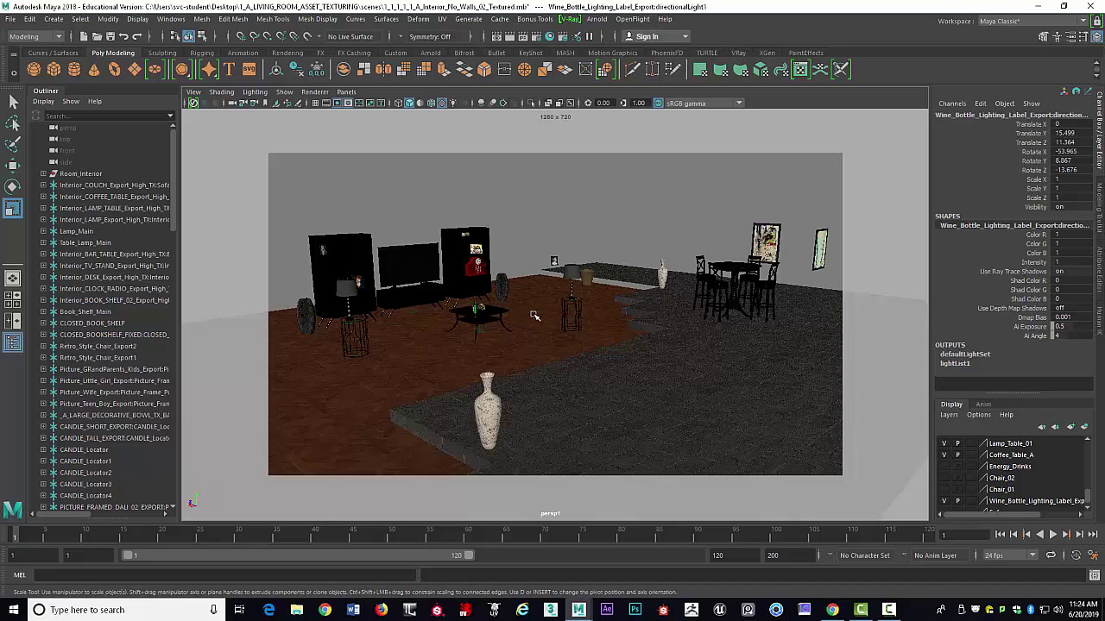
{"action": "left_click_drag", "start_coordinate": [533, 315], "coordinate": [660, 258], "text": "alt"}
{"action": "middle_click_drag", "start_coordinate": [660, 257], "coordinate": [614, 257], "text": "alt"}
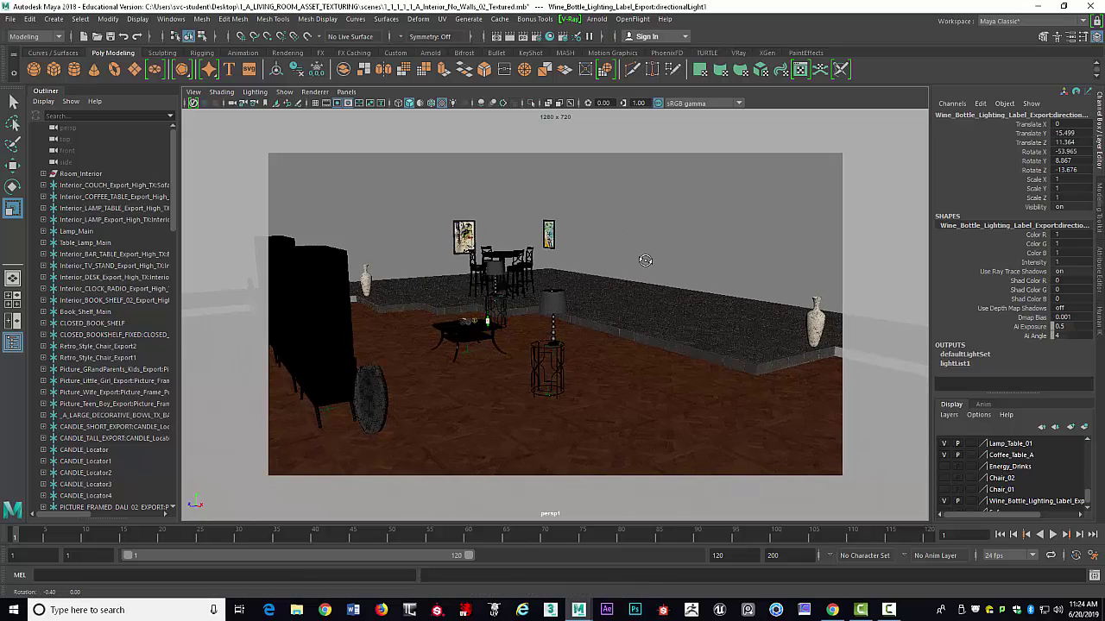
{"action": "right_click_drag", "start_coordinate": [648, 258], "coordinate": [587, 264], "text": "alt"}
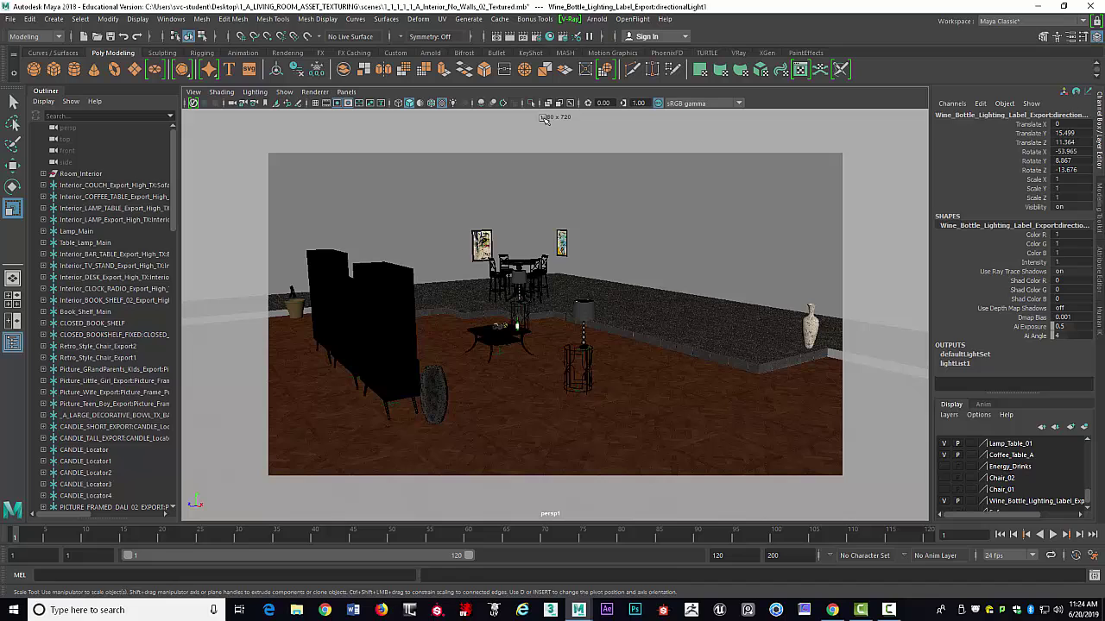
{"action": "left_click", "coordinate": [509, 37]}
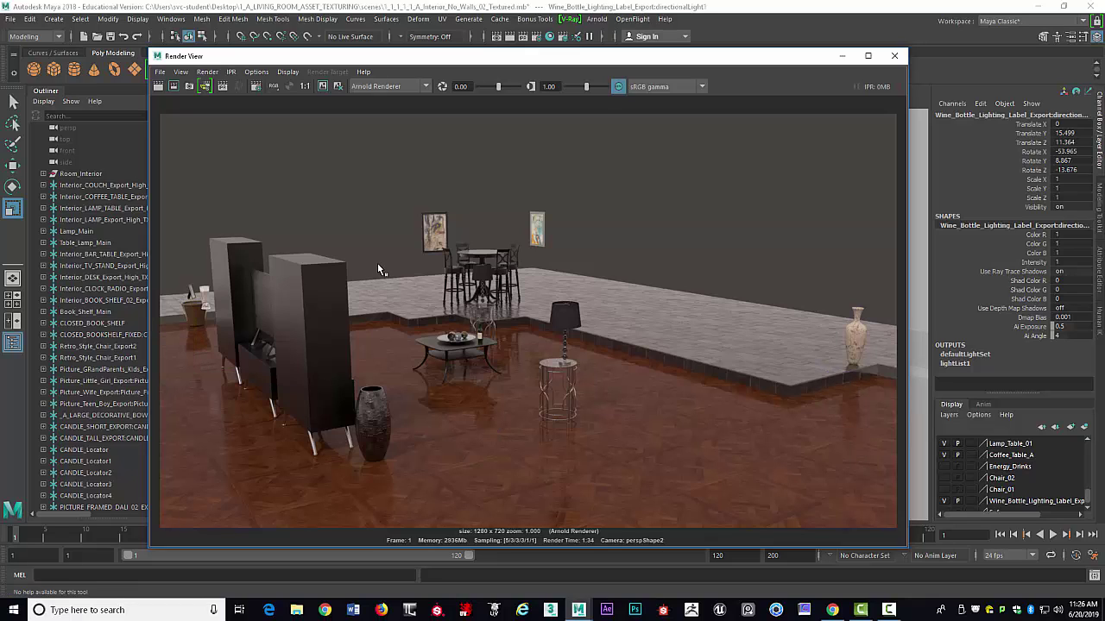
Save the second room render as a JPEG in the images folder, named with the student's name plus _Exercise_03_Room_02
{"action": "left_click", "coordinate": [160, 71]}
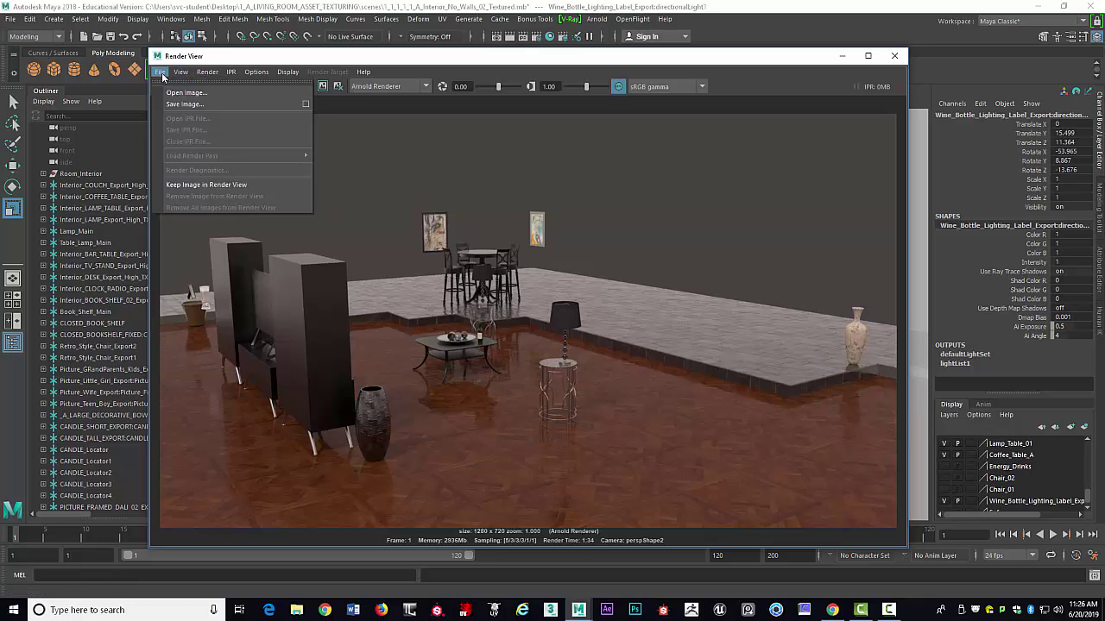
{"action": "left_click", "coordinate": [192, 105]}
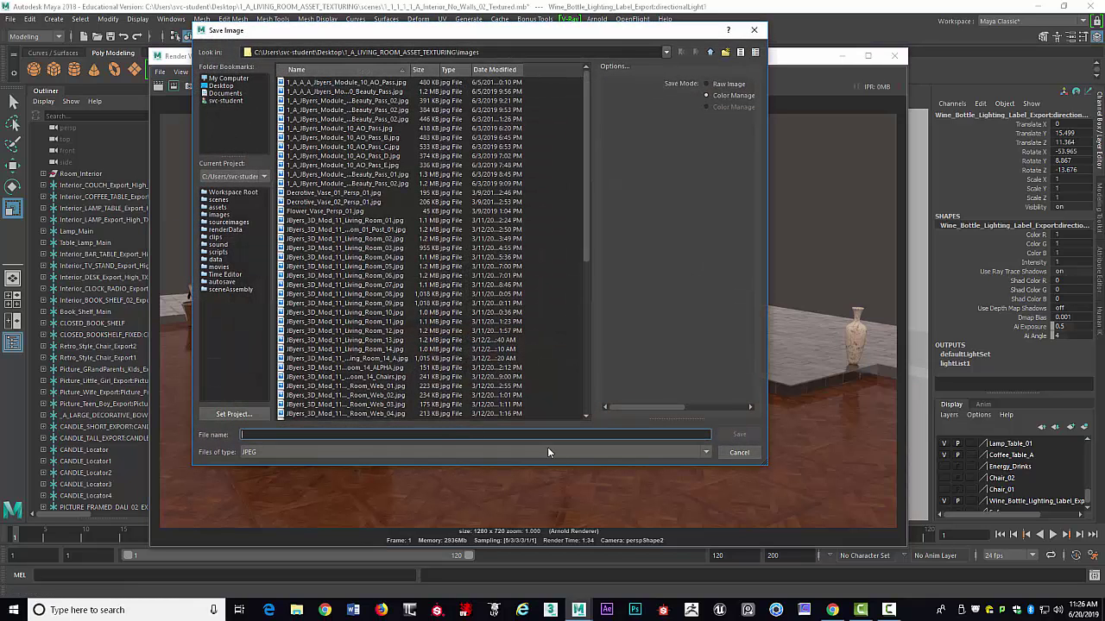
{"action": "scroll", "coordinate": [402, 288], "scroll_direction": "down", "scroll_amount": 5}
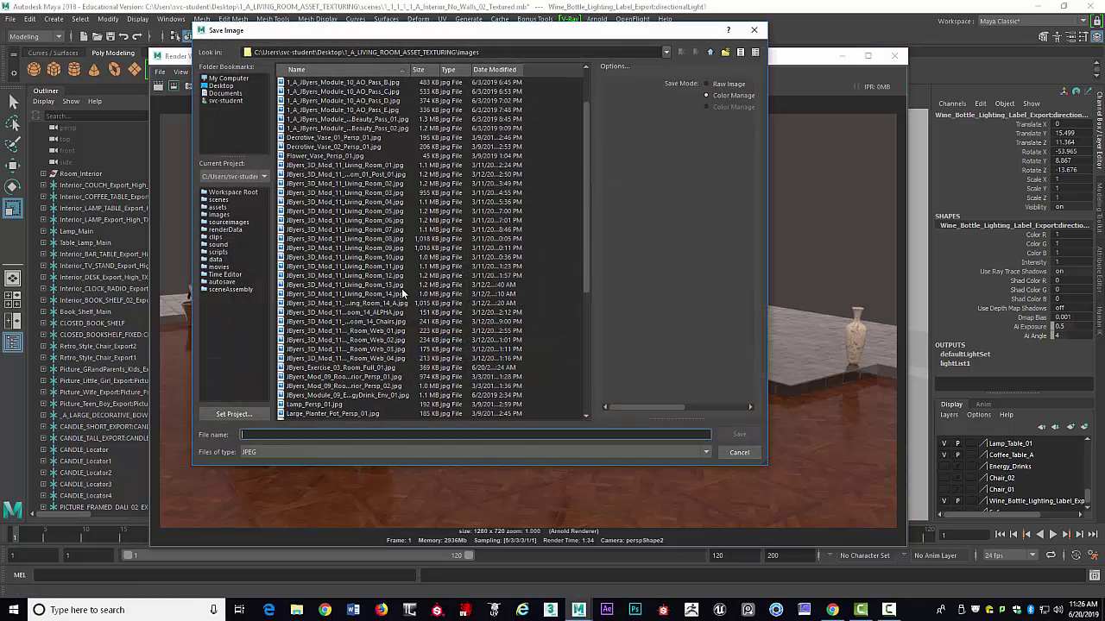
{"action": "scroll", "coordinate": [402, 288], "scroll_direction": "up", "scroll_amount": 5}
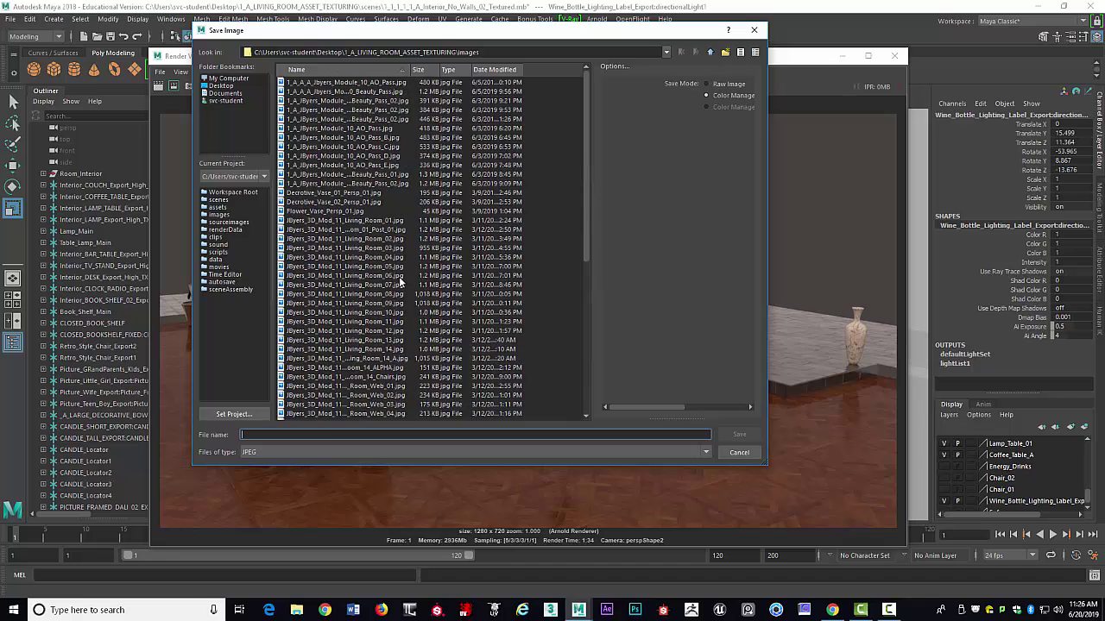
{"action": "scroll", "coordinate": [375, 280], "scroll_direction": "down", "scroll_amount": 7}
{"action": "scroll", "coordinate": [375, 280], "scroll_direction": "down", "scroll_amount": 3}
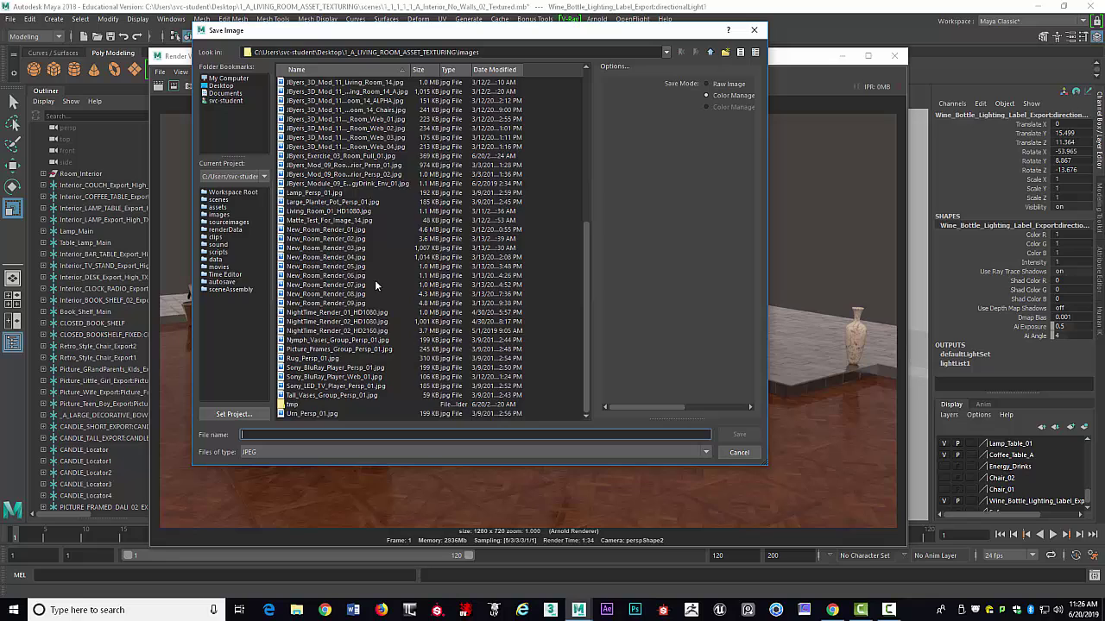
{"action": "scroll", "coordinate": [375, 280], "scroll_direction": "up", "scroll_amount": 8}
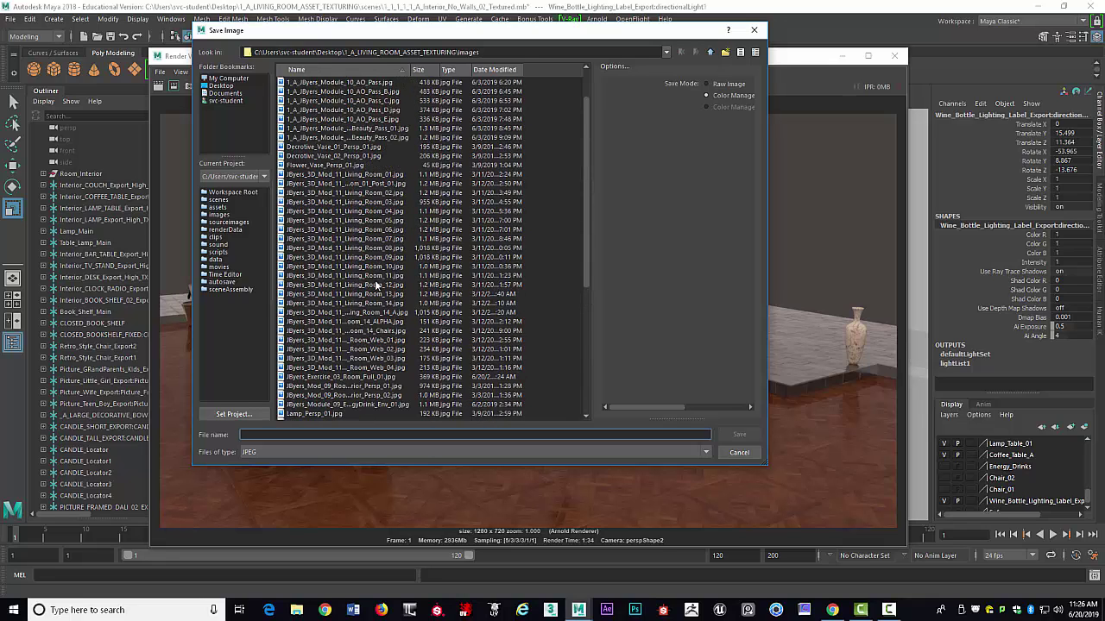
{"action": "scroll", "coordinate": [375, 284], "scroll_direction": "down", "scroll_amount": 8}
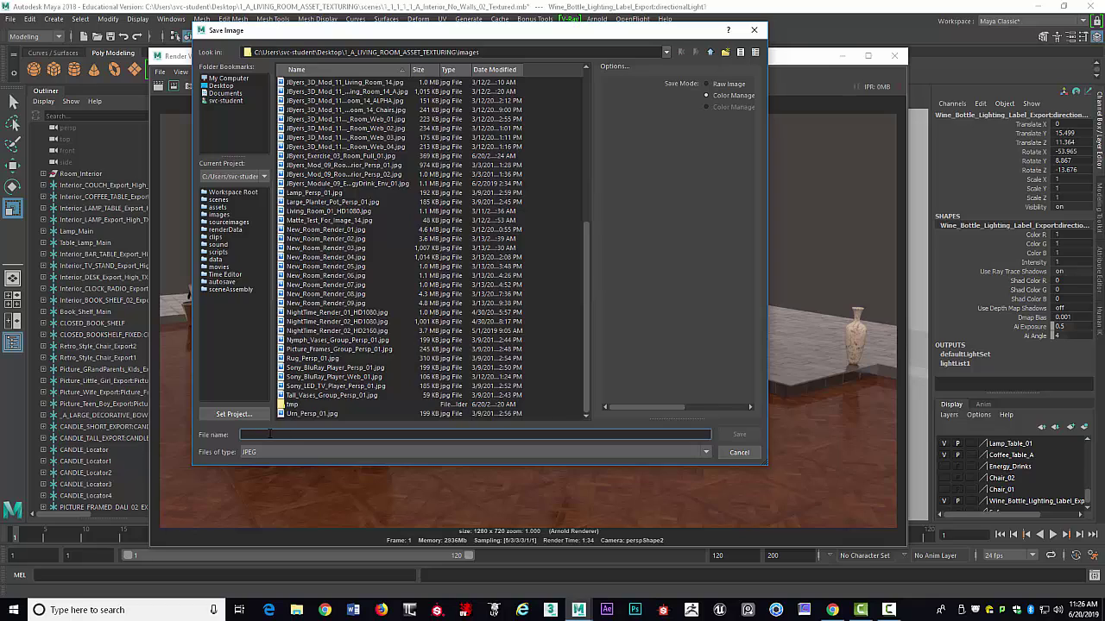
{"action": "type", "text": "JB"}
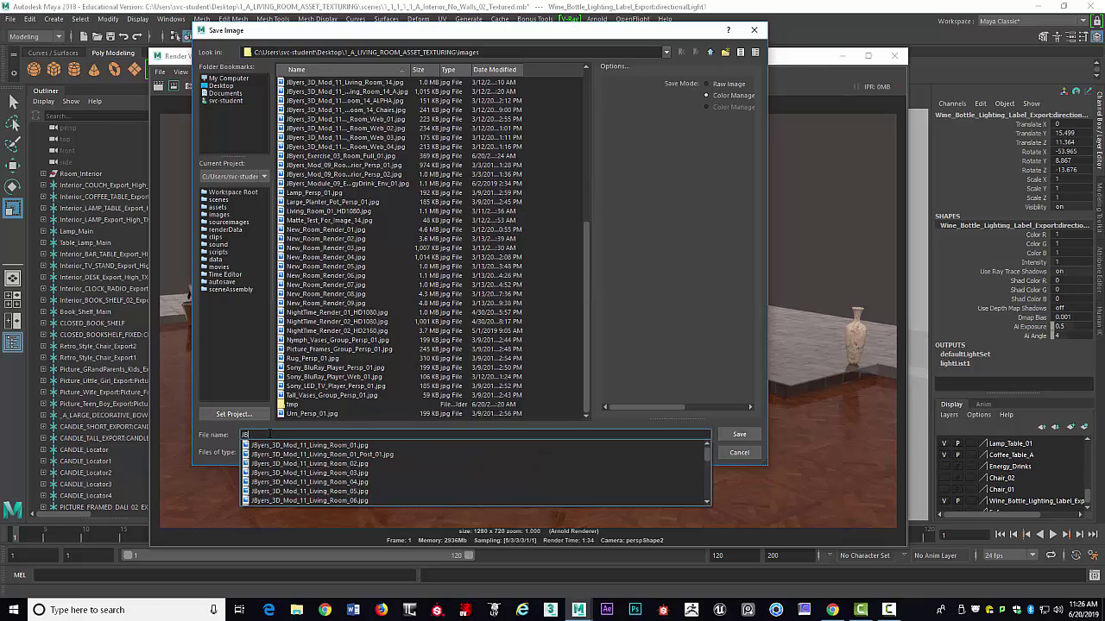
{"action": "type", "text": "yers_Ex"}
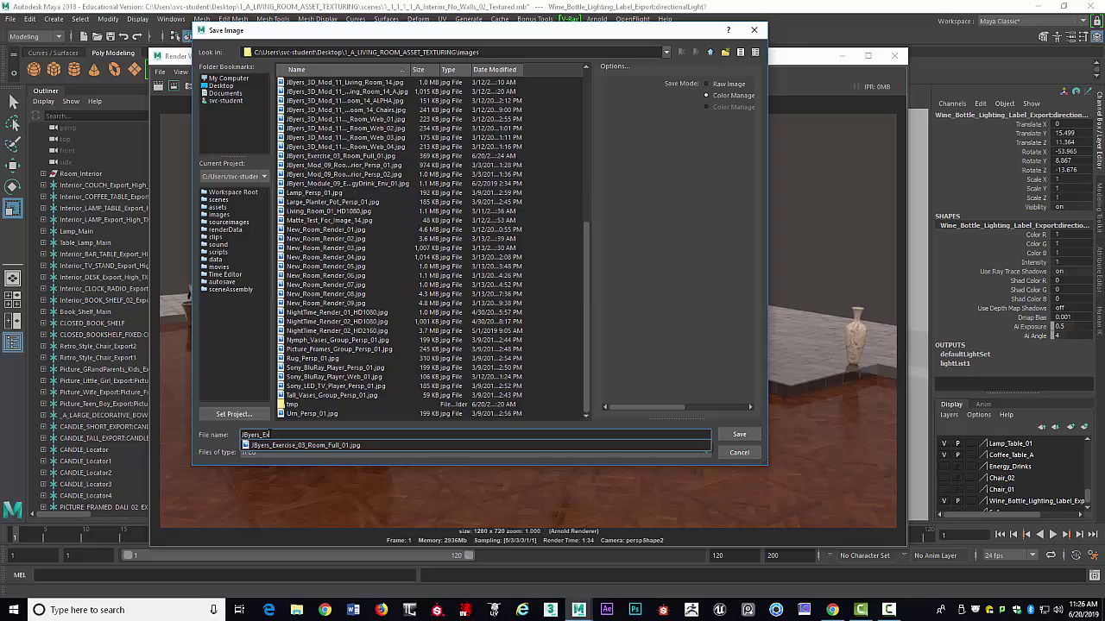
{"action": "type", "text": "ercise_03_Room_02"}
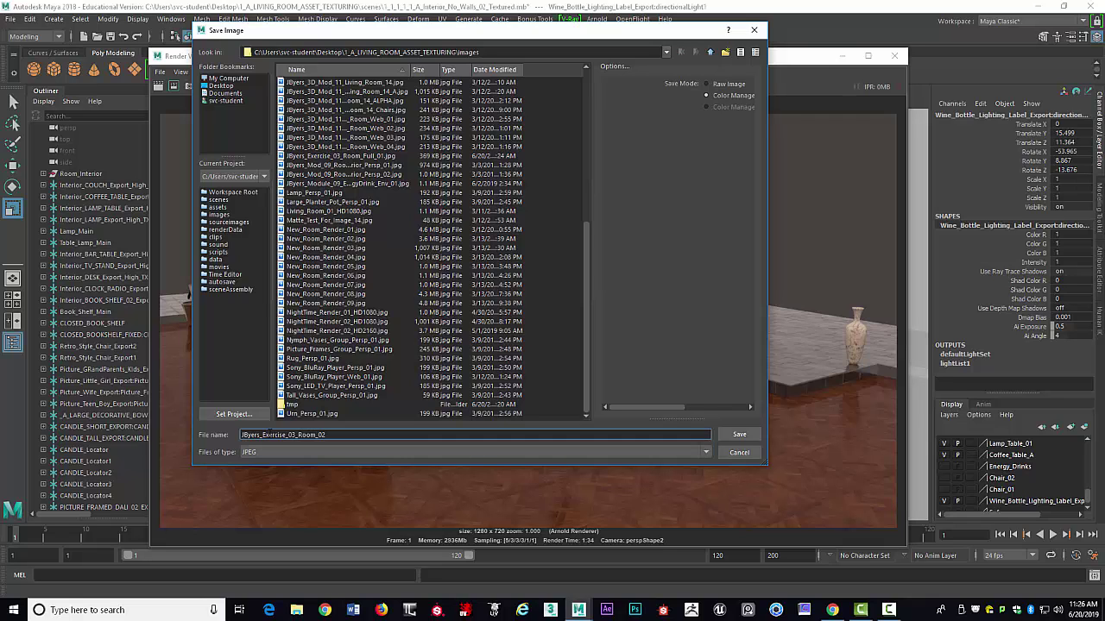
Confirm the second render's JPEG save and move the camera in toward the lamp table
{"action": "left_click", "coordinate": [749, 434]}
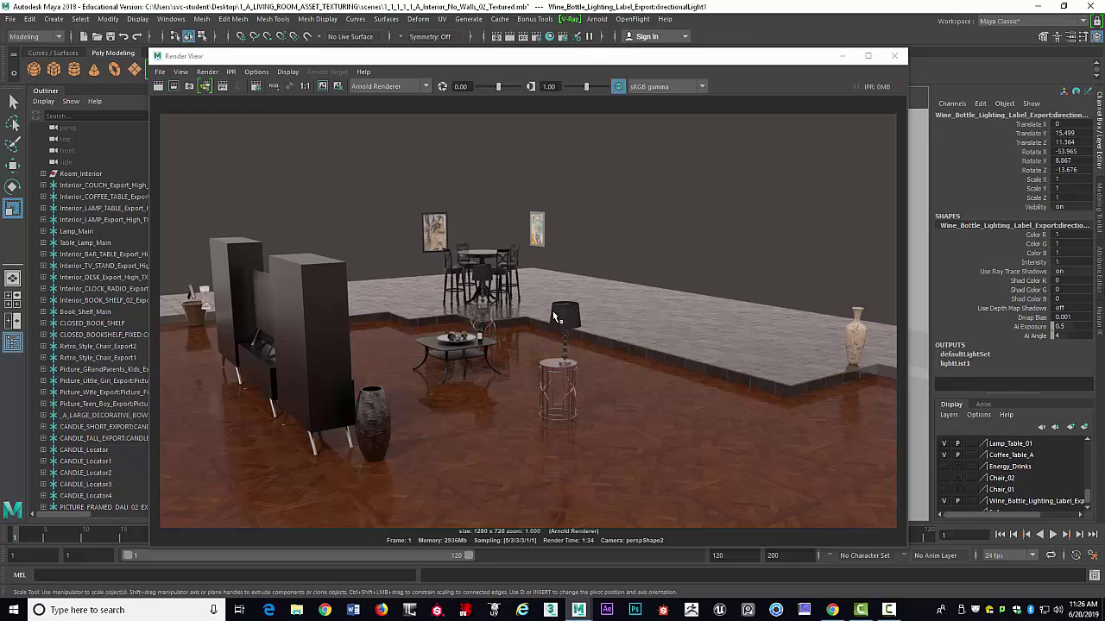
{"action": "left_click", "coordinate": [894, 56]}
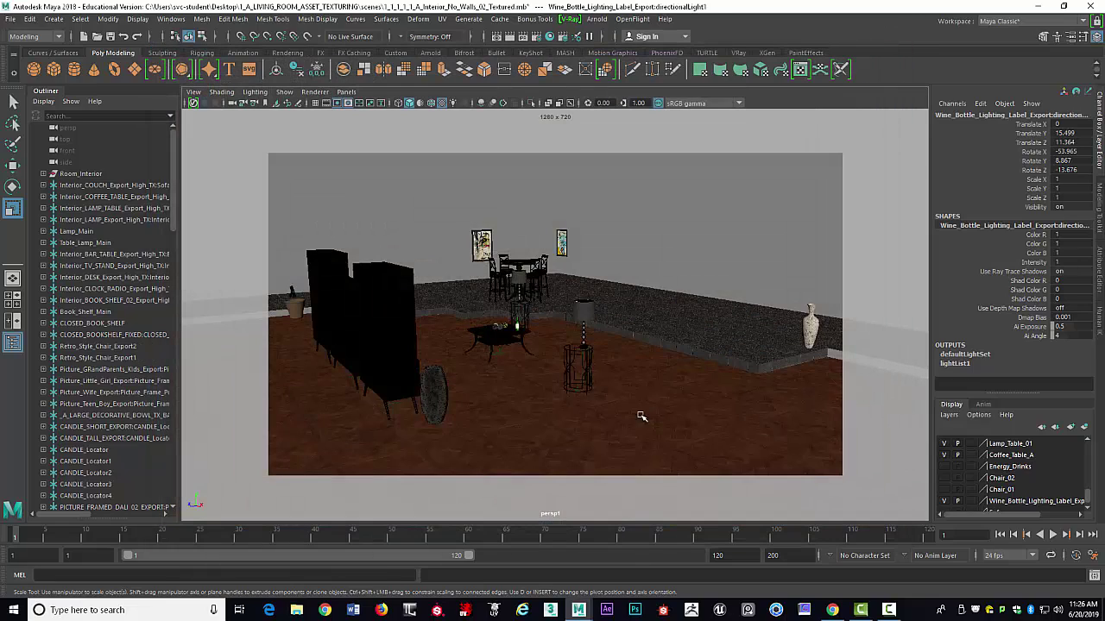
{"action": "left_click_drag", "start_coordinate": [600, 407], "coordinate": [661, 296], "text": "alt"}
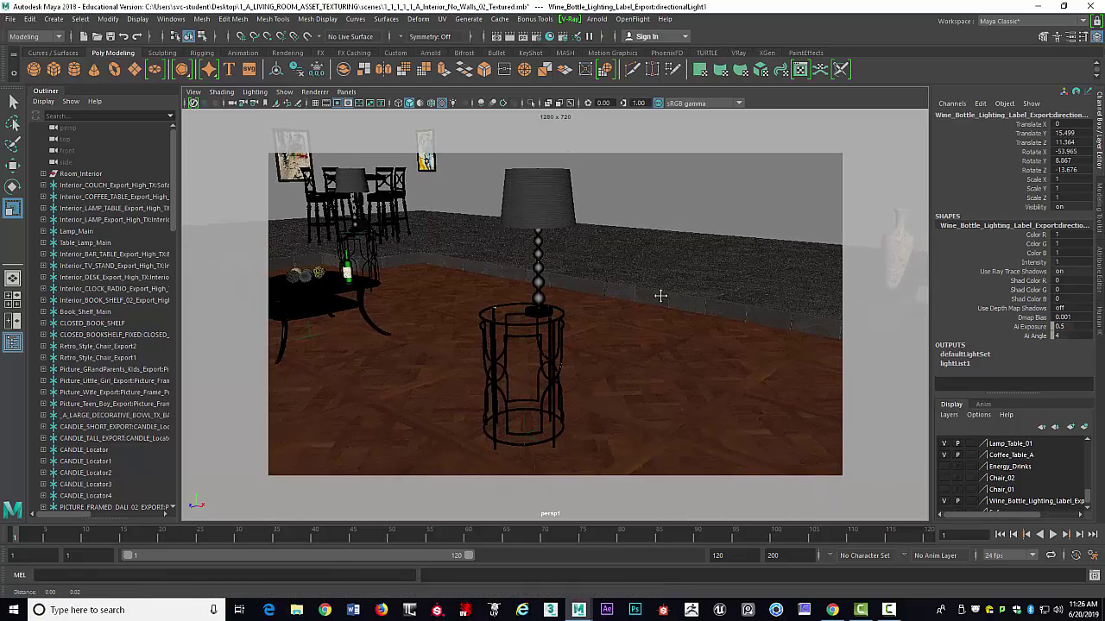
{"action": "mouse_move", "coordinate": [661, 296]}
{"action": "right_mouse_down", "text": "alt"}
{"action": "mouse_move", "coordinate": [730, 318]}
{"action": "mouse_move", "coordinate": [661, 301]}
{"action": "right_mouse_up", "text": "alt"}
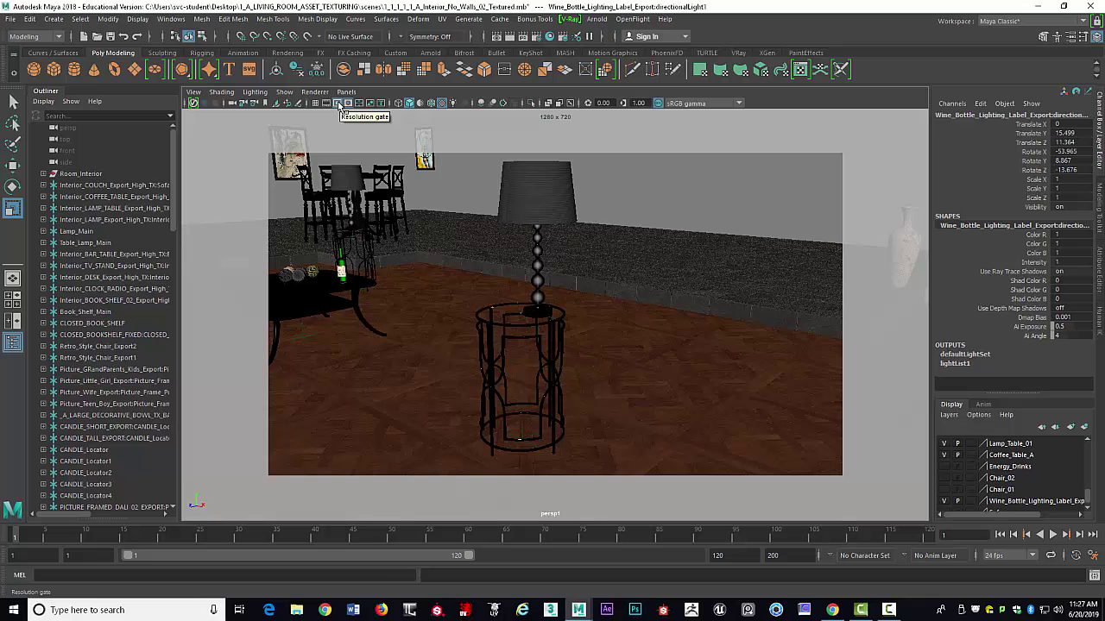
Centre the lamp, side table and vase in frame and render the close-up with Arnold
{"action": "middle_click_drag", "start_coordinate": [596, 218], "coordinate": [601, 223], "text": "alt"}
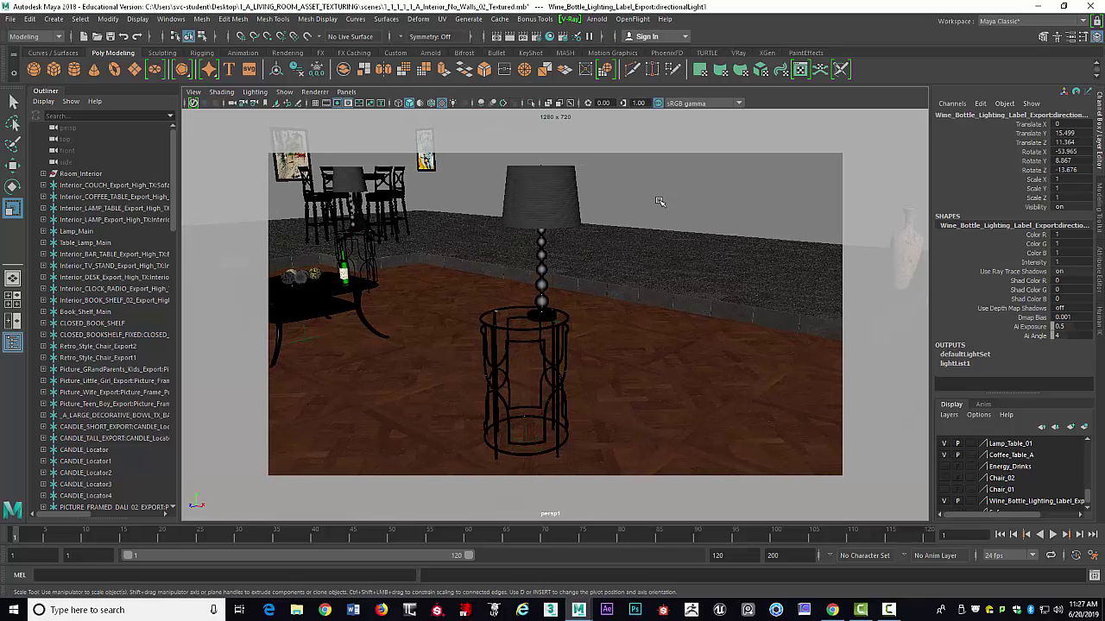
{"action": "middle_click_drag", "start_coordinate": [690, 207], "coordinate": [587, 198], "text": "alt"}
{"action": "scroll", "coordinate": [613, 206], "scroll_direction": "up", "scroll_amount": 3}
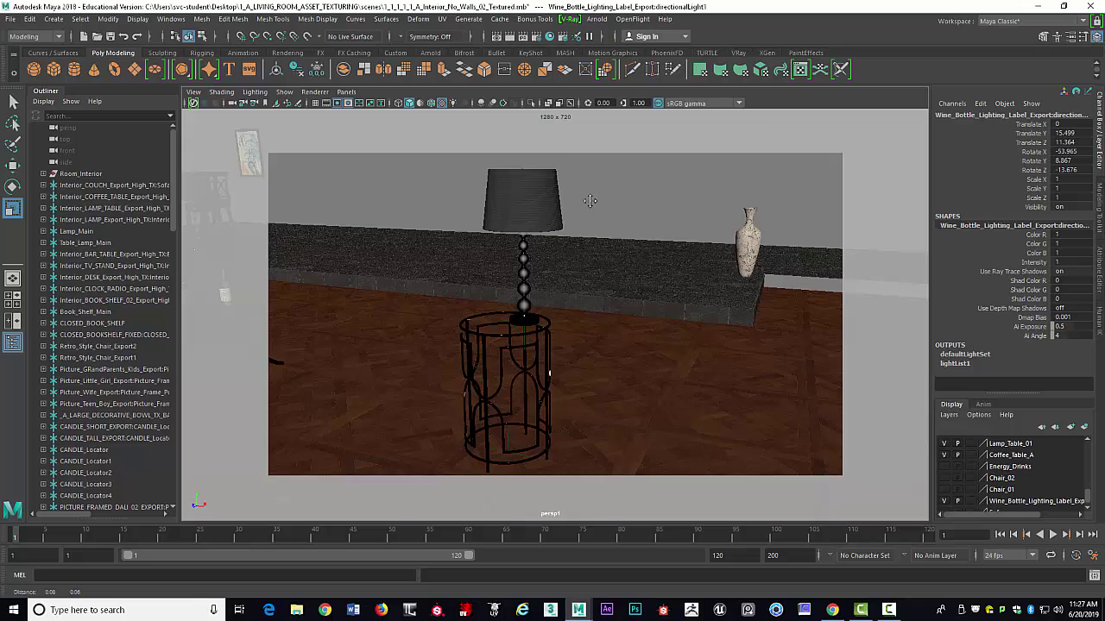
{"action": "left_click_drag", "start_coordinate": [590, 201], "coordinate": [599, 199], "text": "alt"}
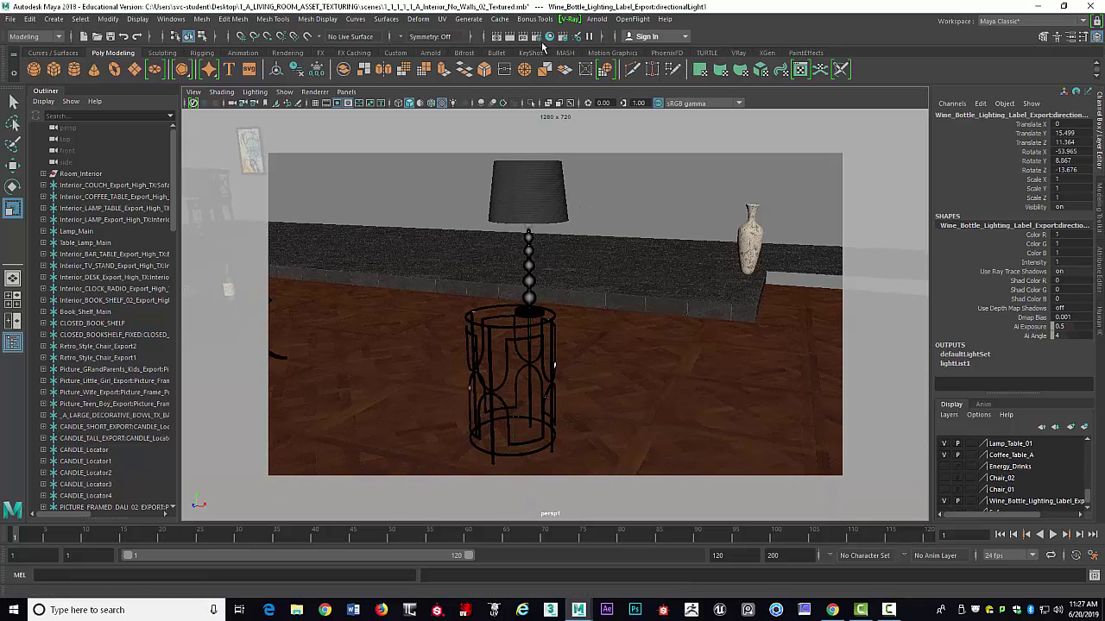
{"action": "left_click", "coordinate": [509, 36]}
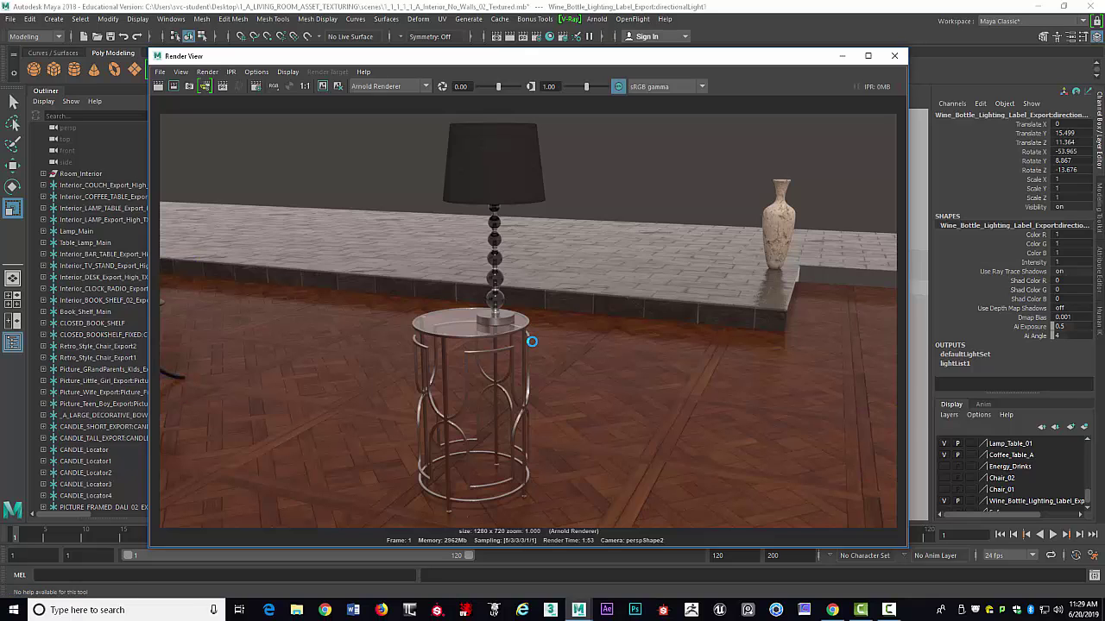
Let the 1280 x 720 Arnold lamp close-up finish rendering, then switch to another application
{"action": "left_click", "coordinate": [888, 609]}
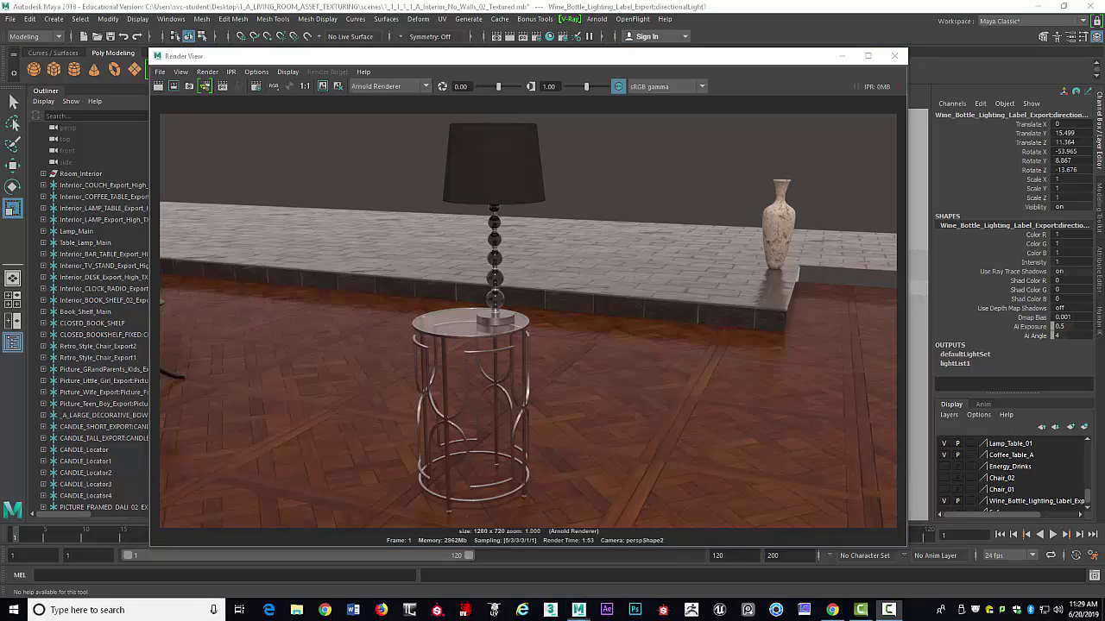